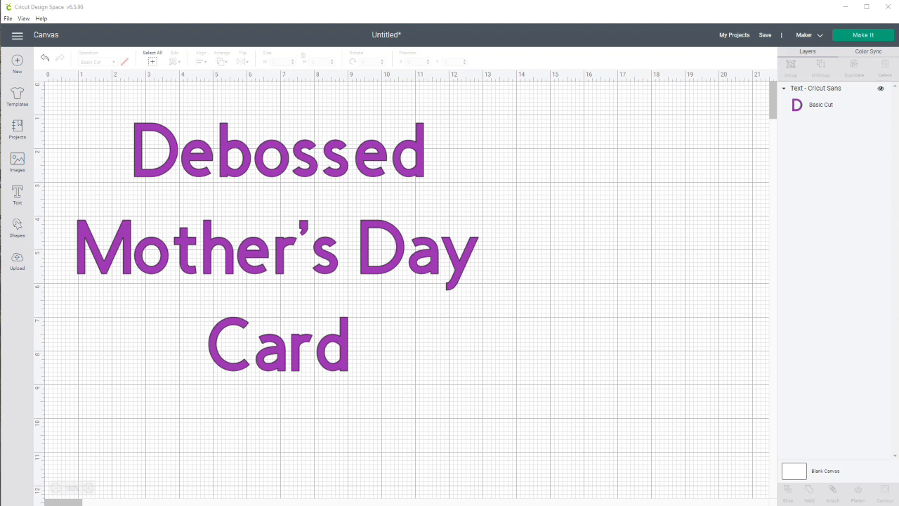
Upload the file Debossed Card.svg from the Debossed Mothers Day Card folder as a cut image.
left_click(17, 260)
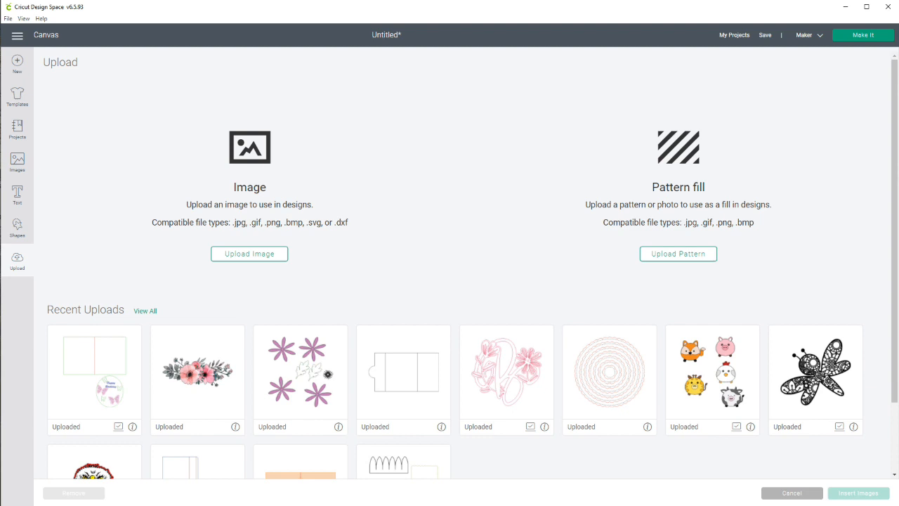
left_click(249, 253)
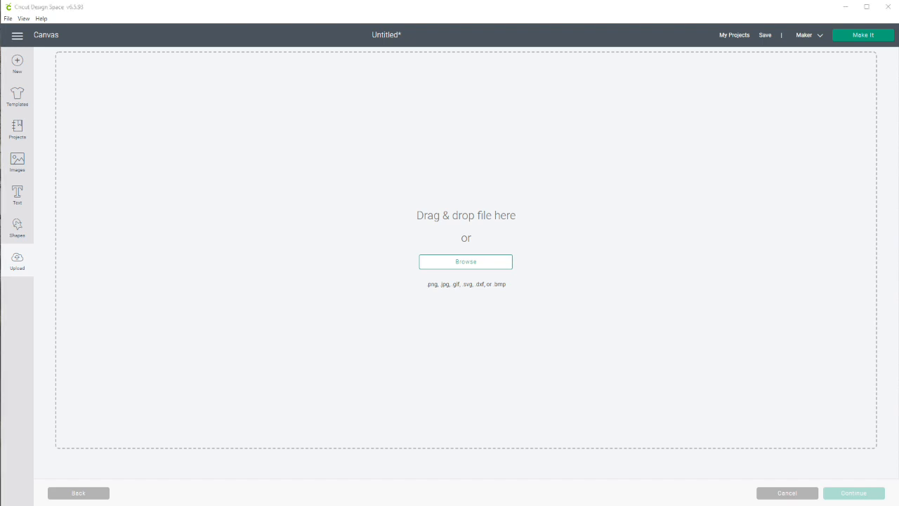
left_click(466, 262)
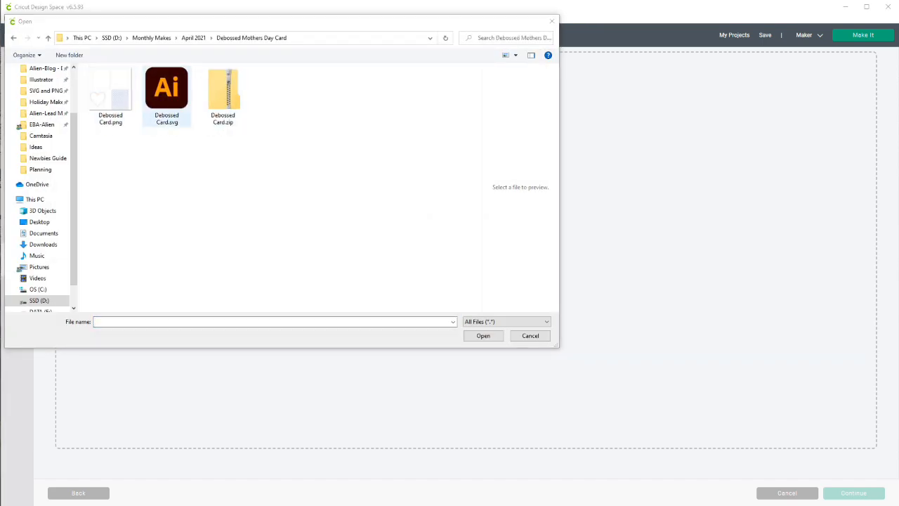
left_click(168, 97)
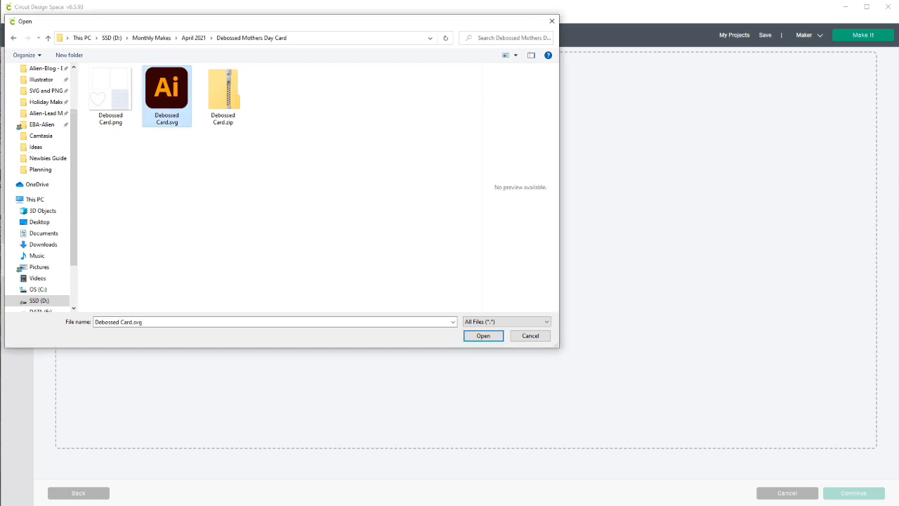
left_click(483, 335)
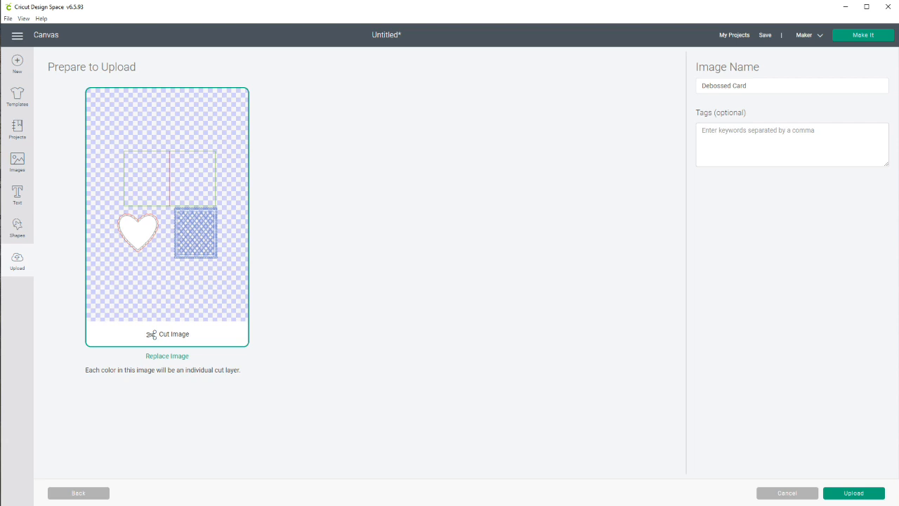
left_click(853, 492)
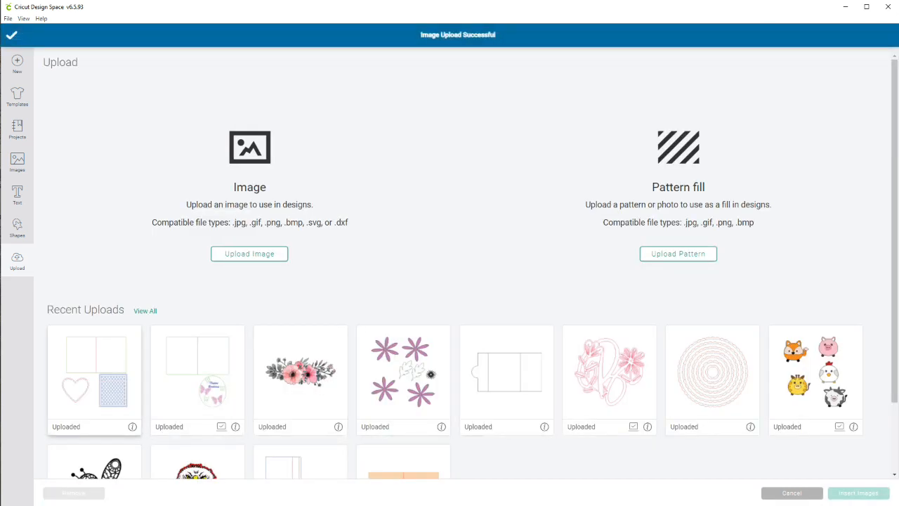
Insert the uploaded Debossed Card design on the canvas and move it to about X 10.9, Y 1.2, beside the title text.
left_click(95, 379)
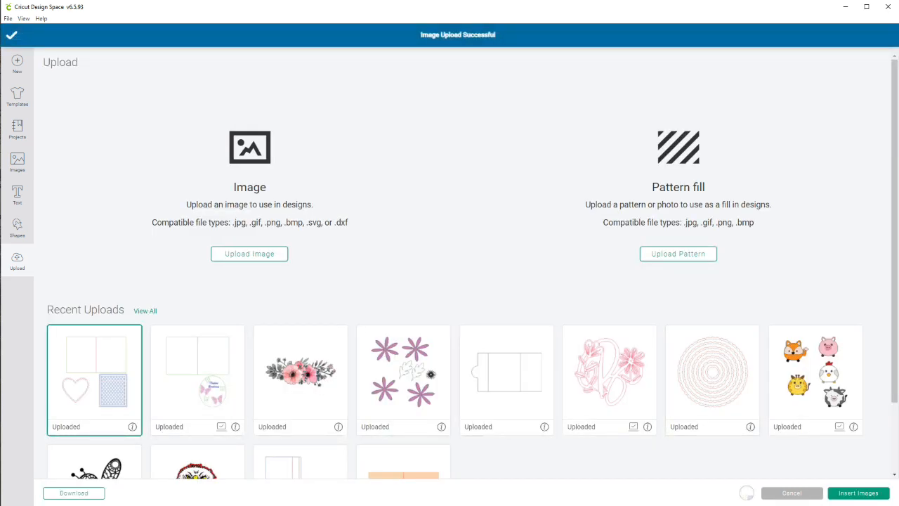
left_click(858, 493)
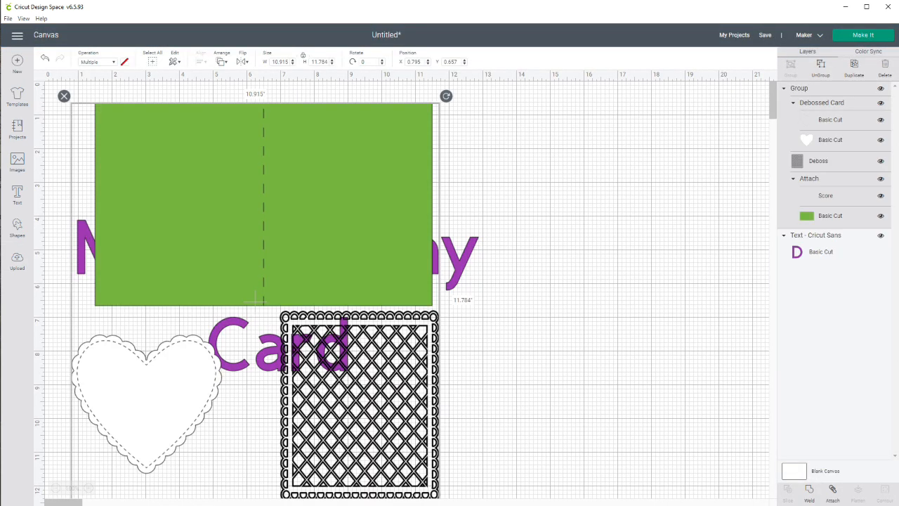
left_click_drag(255, 301, 596, 319)
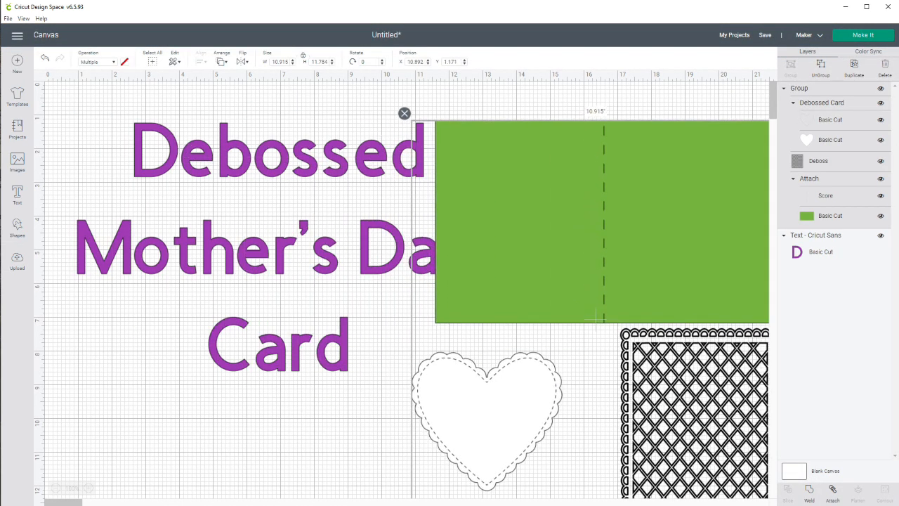
Hide the purple title text layer and move the card design into its place, at about X 2.3, Y 0.5.
left_click(281, 246)
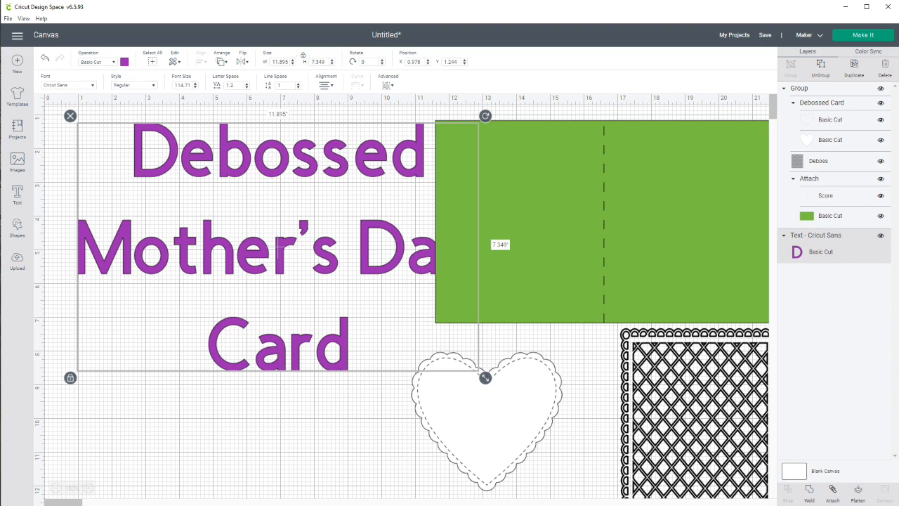
left_click(880, 235)
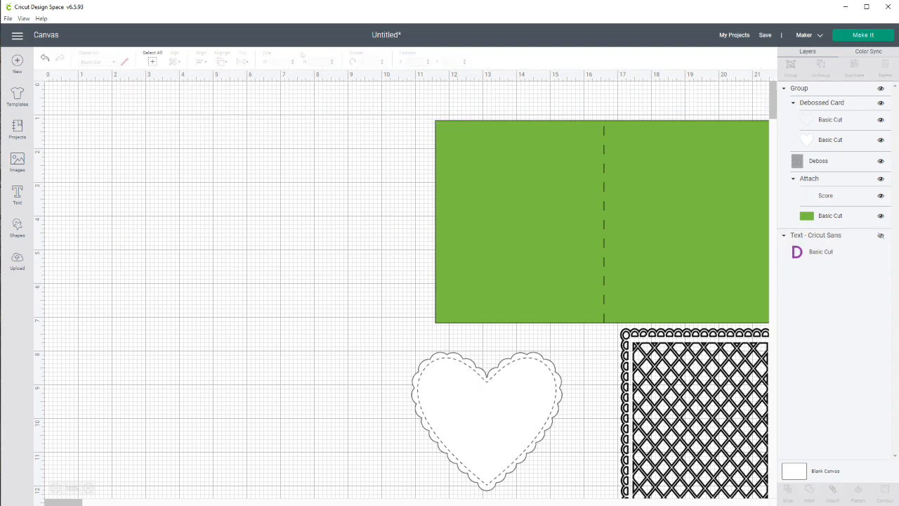
left_click_drag(595, 317, 306, 295)
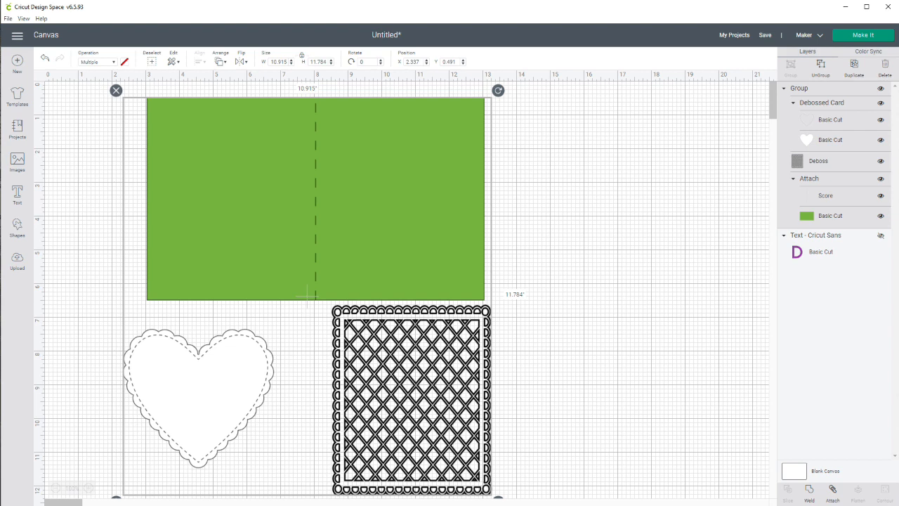
Ungroup the card design and place the lattice deboss panel on the right half of the green card base, at about X 8.4, Y 0.7.
key("ctrl+shift+g")
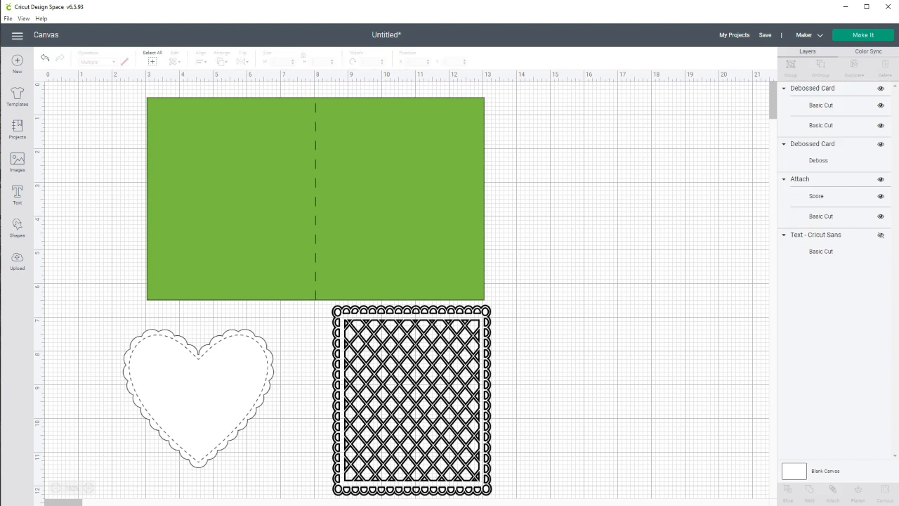
left_click(316, 199)
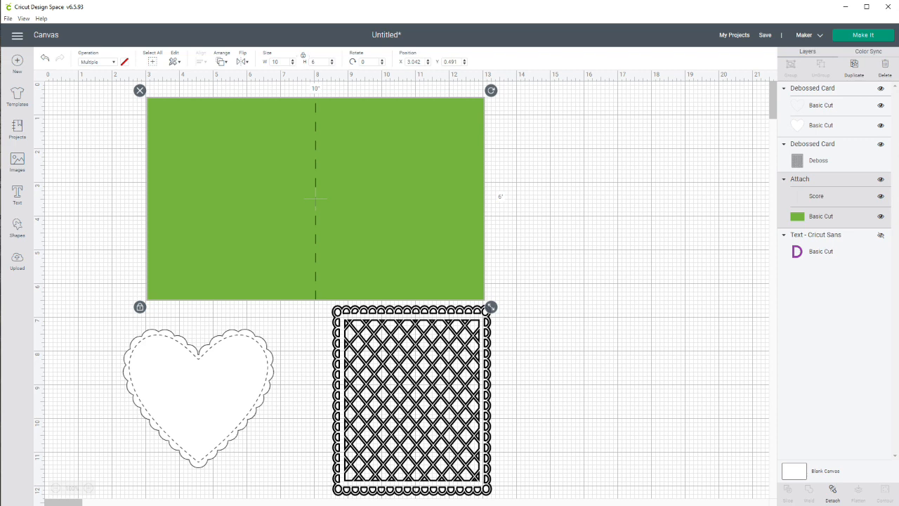
left_click_drag(316, 199, 370, 193)
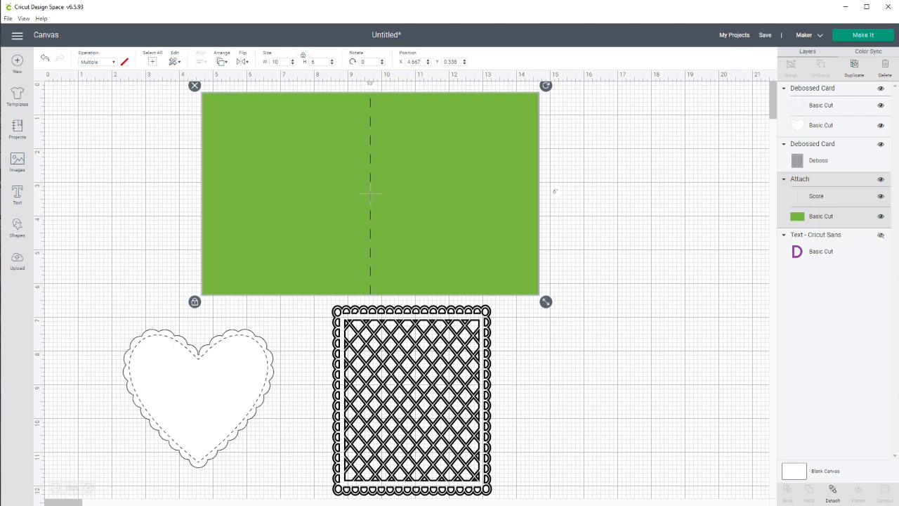
left_click_drag(371, 190, 321, 200)
left_click_drag(411, 401, 407, 200)
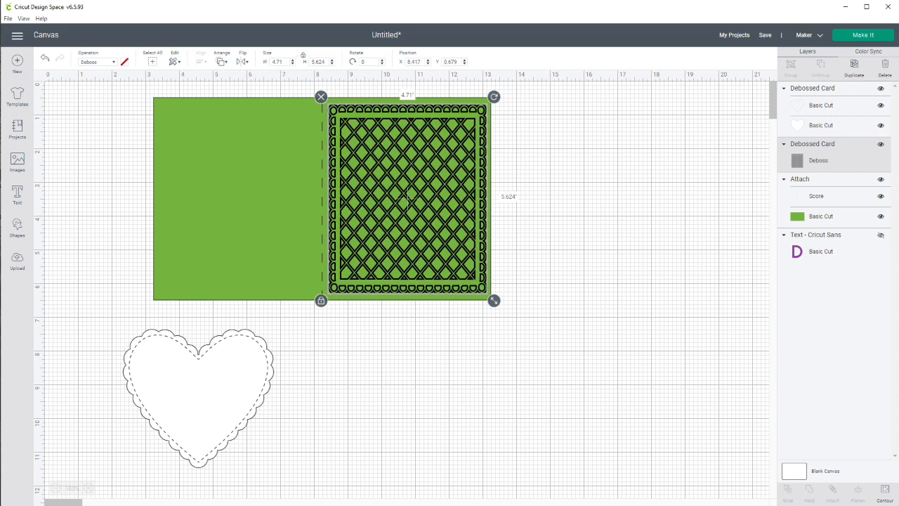
left_click(562, 212)
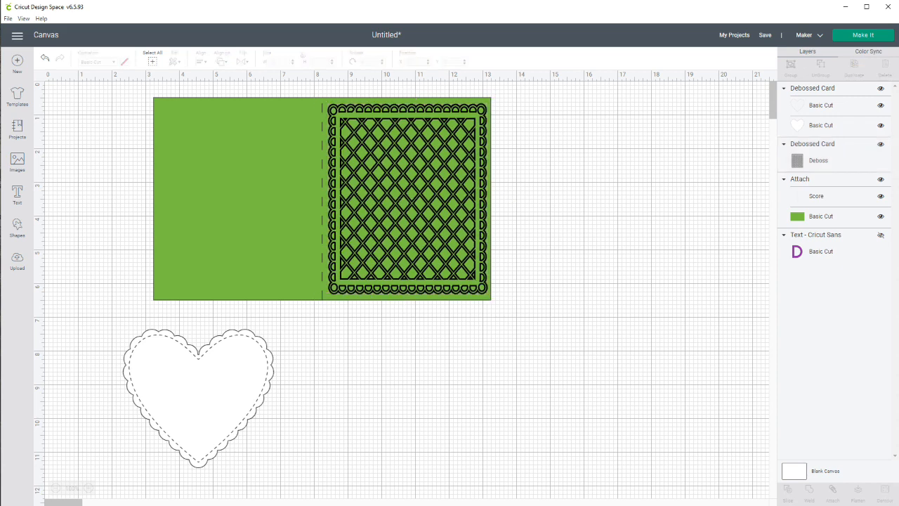
left_click_drag(551, 181, 418, 272)
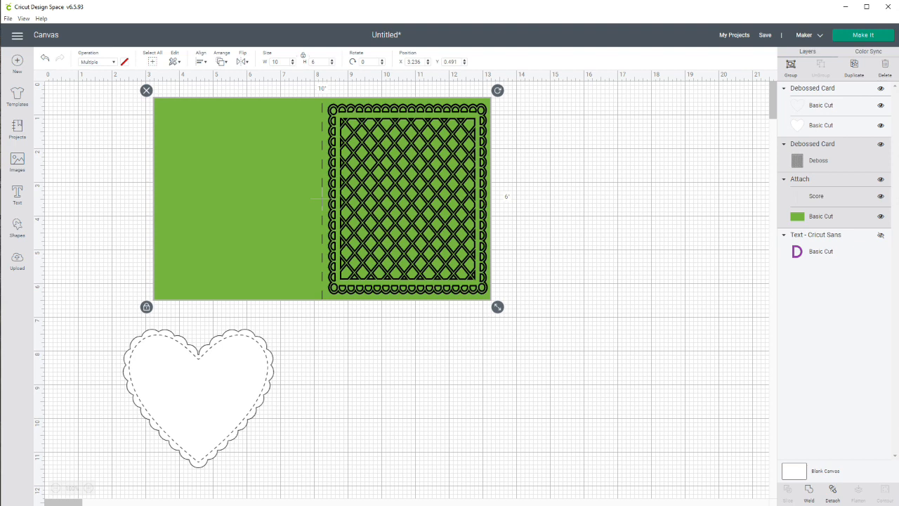
key("Escape")
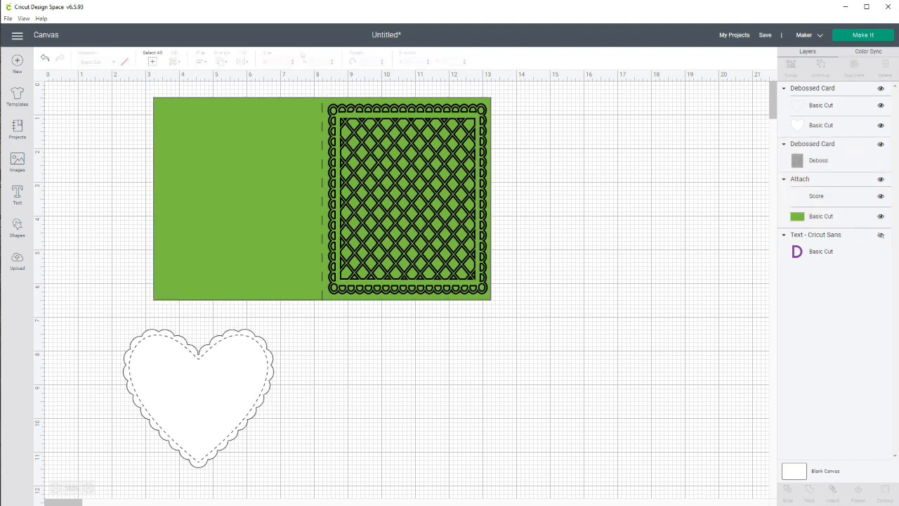
left_click(408, 198)
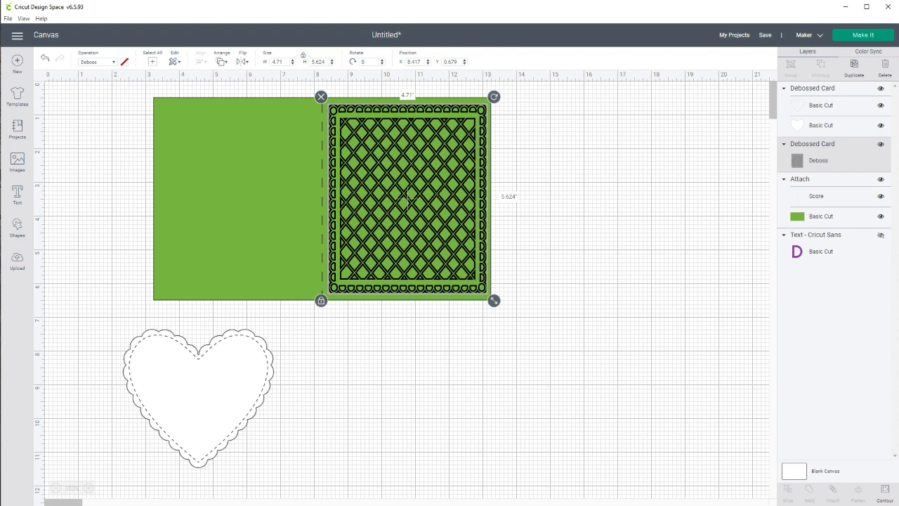
key("Escape")
left_click_drag(604, 283, 302, 302)
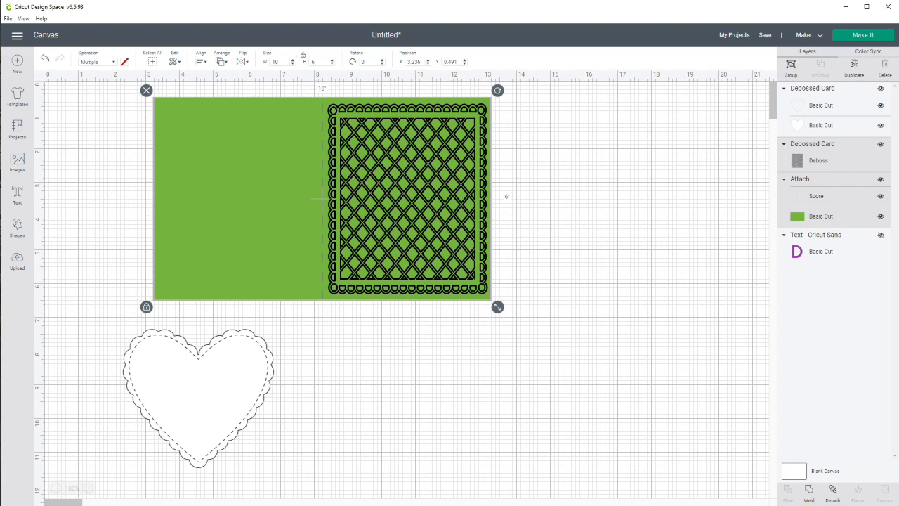
key("Escape")
Detach the score line from the green card base, and attach the deboss panel, score line and base together.
left_click(320, 200)
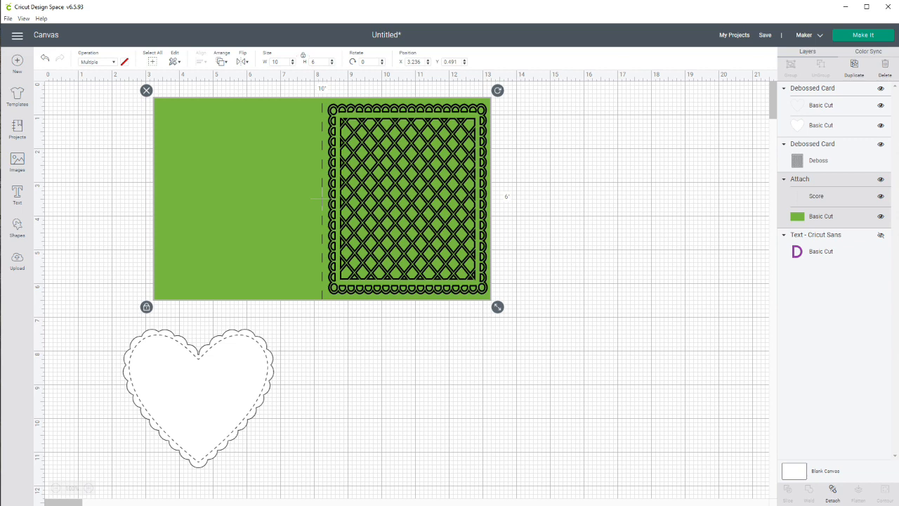
key("Delete")
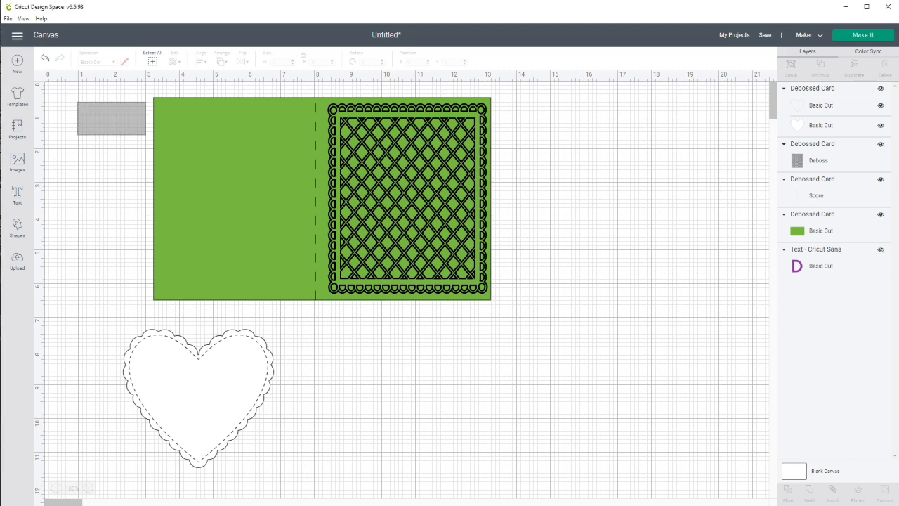
left_click_drag(76, 101, 573, 214)
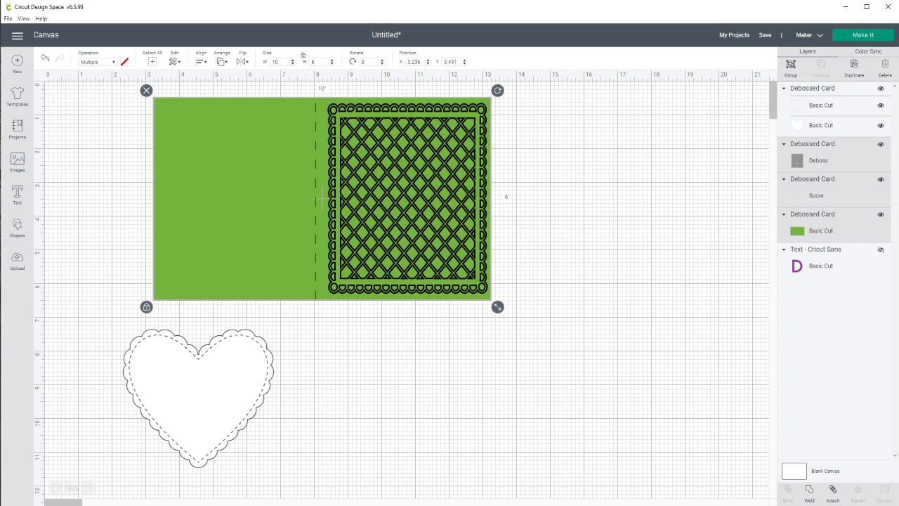
left_click(833, 492)
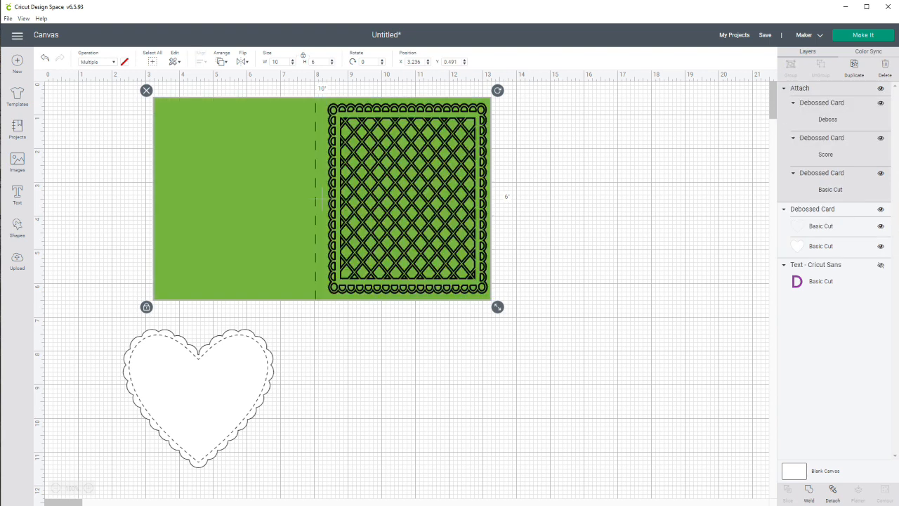
Move the attached card to about X 0.75, Y 0.31, and bring the scalloped heart to the front over the lattice panel.
left_click_drag(321, 200, 236, 193)
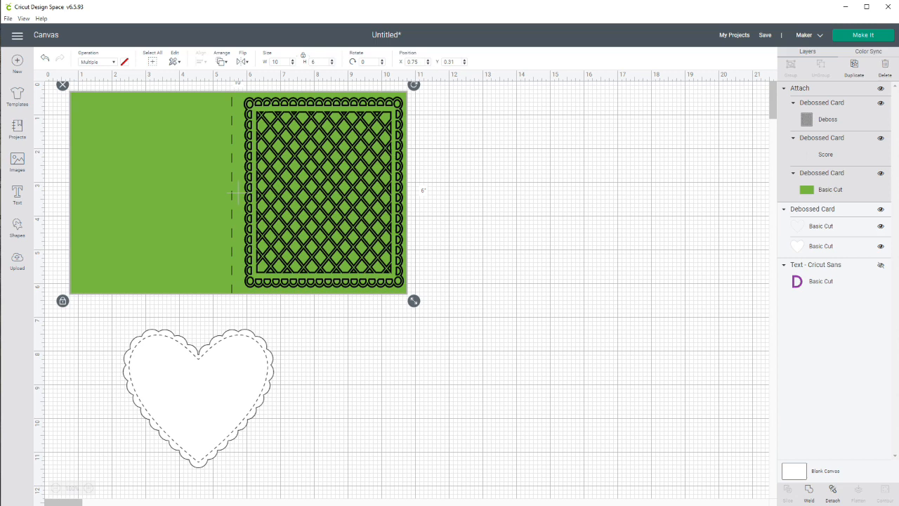
left_click(198, 398)
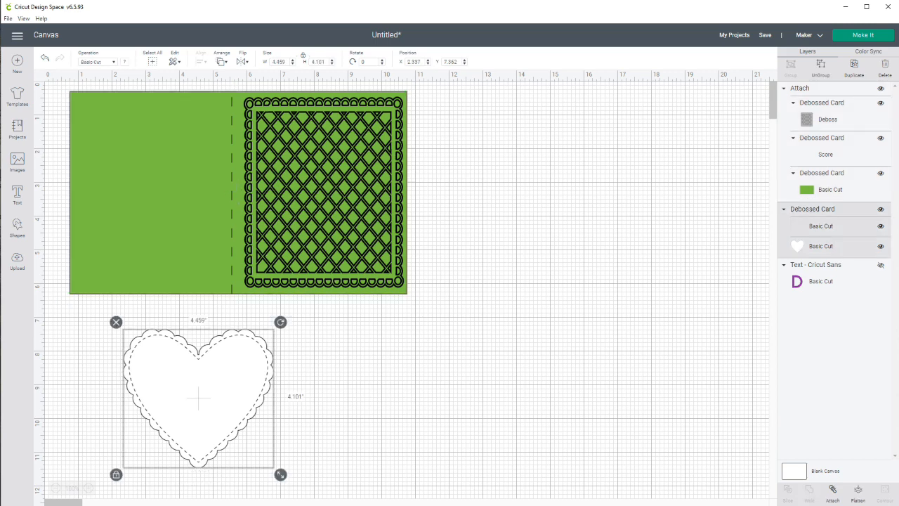
left_click_drag(199, 398, 407, 208)
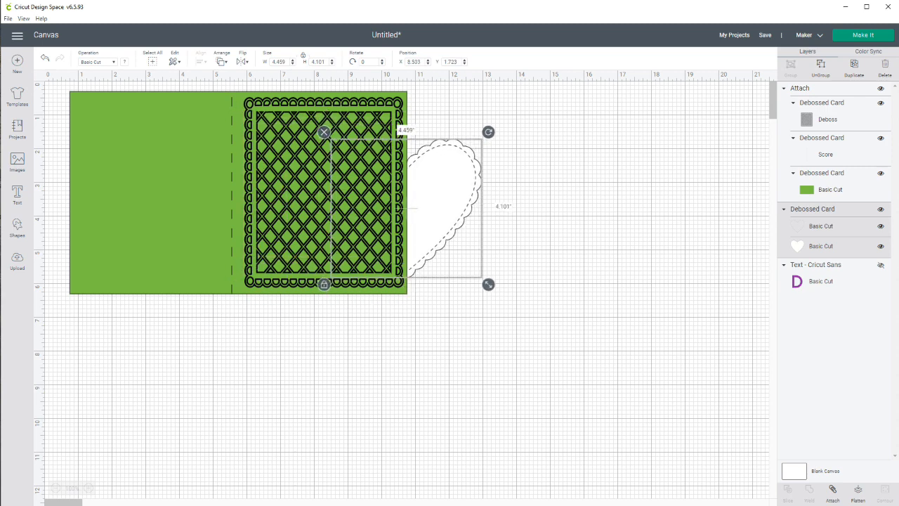
left_click(222, 61)
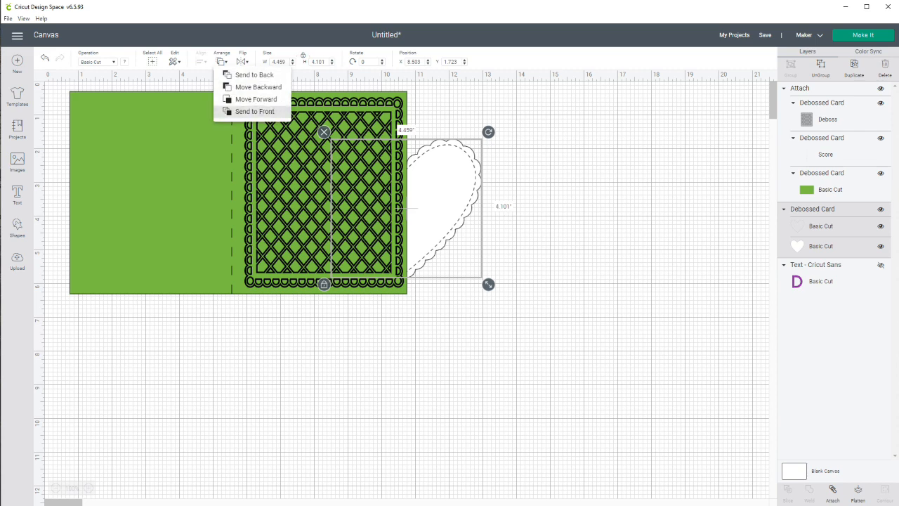
left_click(255, 111)
left_click_drag(406, 207, 324, 203)
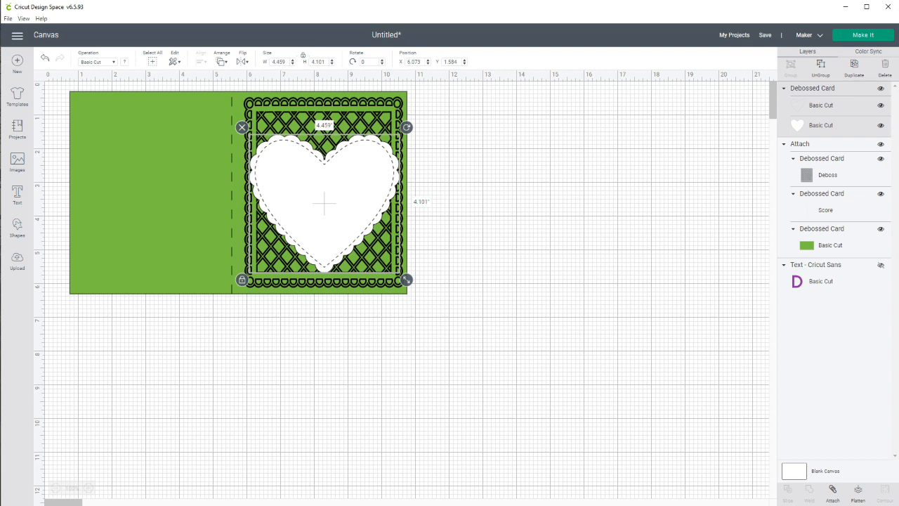
Move the scalloped heart off the card to about X 12.6, Y 1.1 and deselect it.
left_click_drag(324, 204, 545, 186)
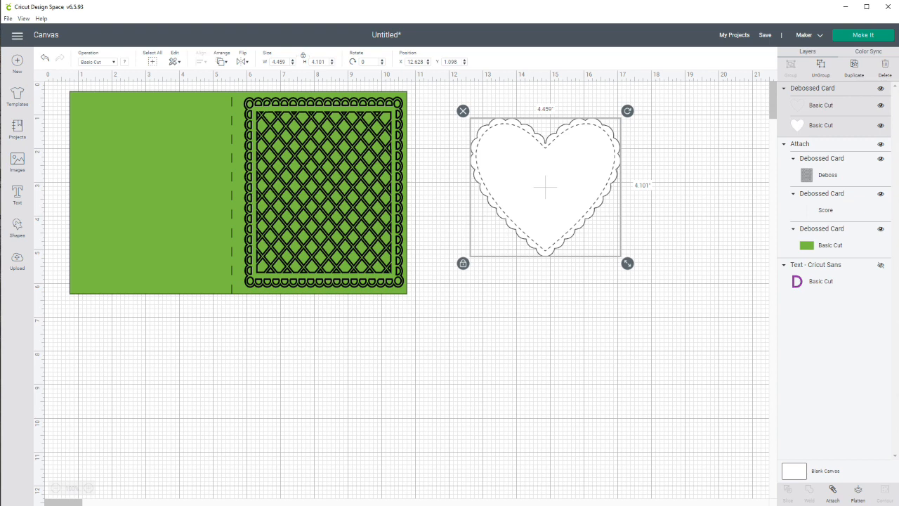
key("Escape")
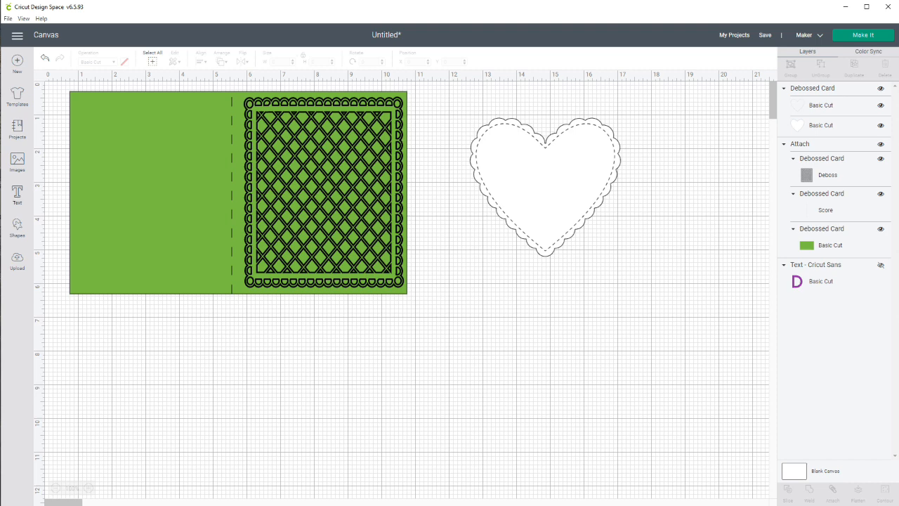
left_click(17, 194)
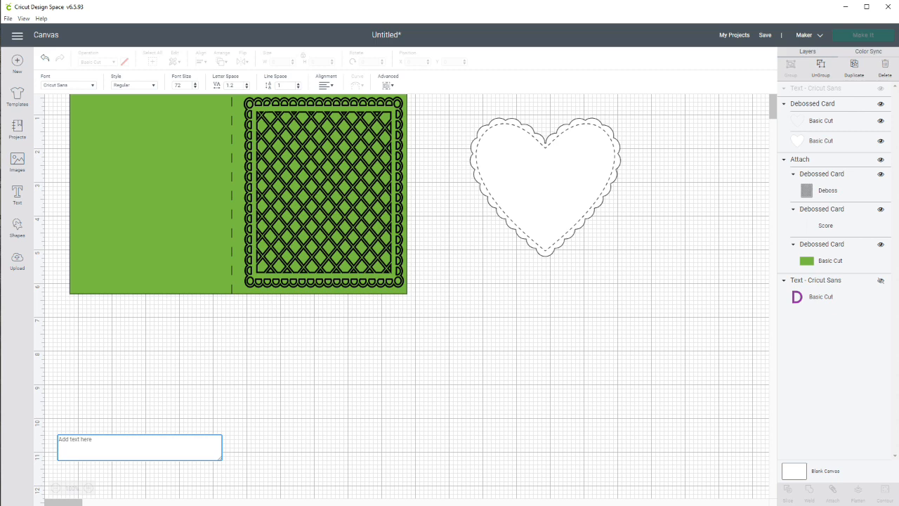
type("Happy ")
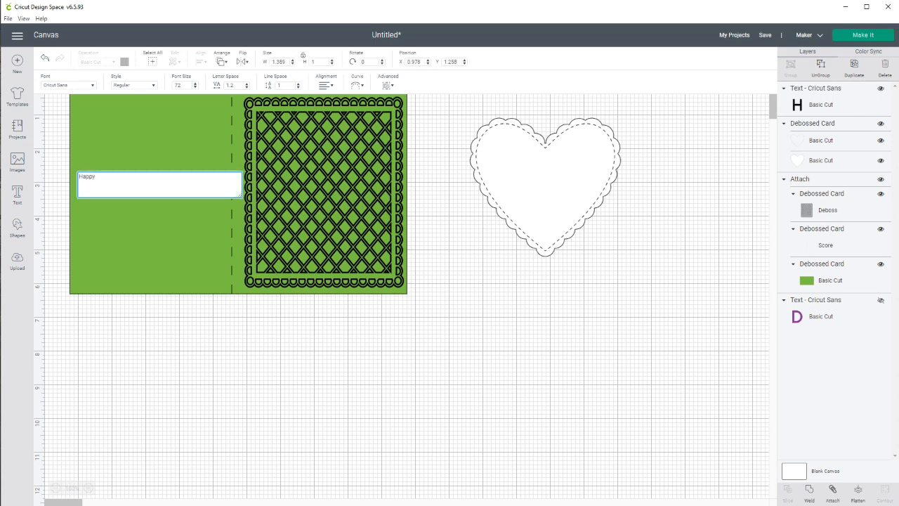
type("Birthda")
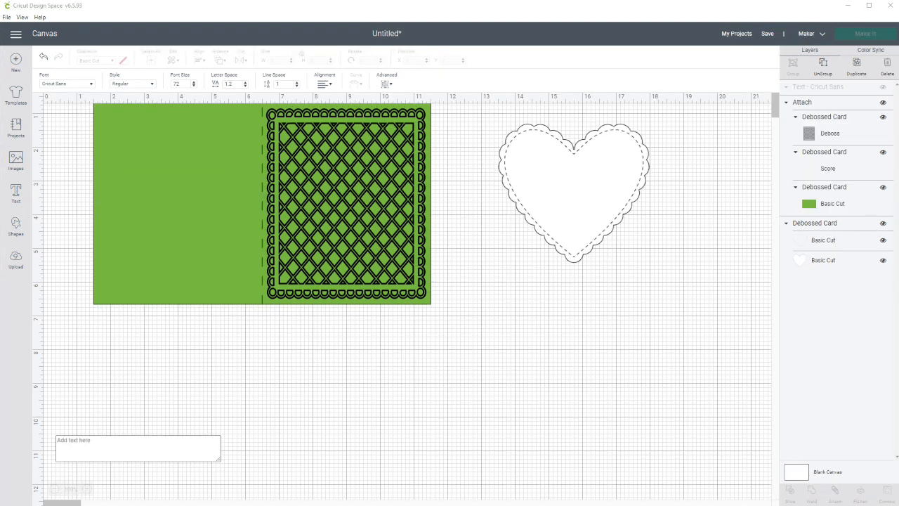
Enter the greeting "Happy Mother's Day" in the new text object, with each word on its own line.
left_click(137, 448)
type("Happy")
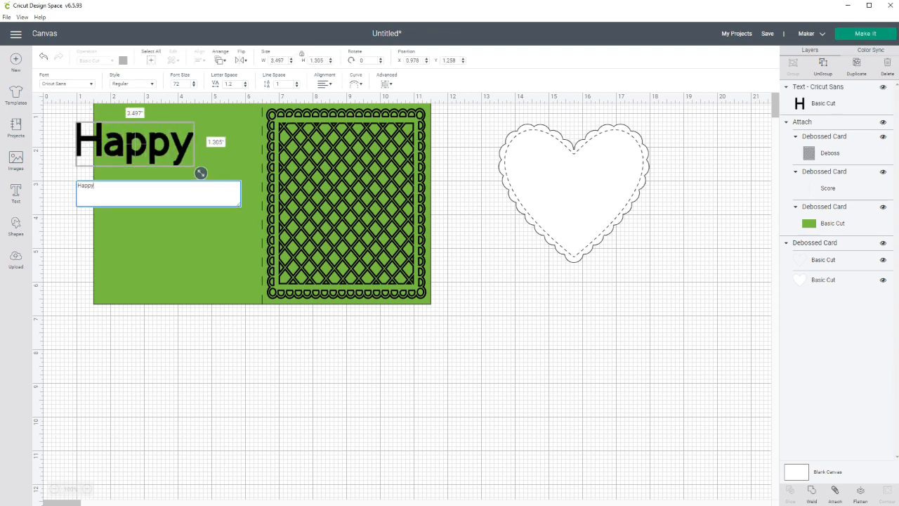
key("Return")
type("Mother's ")
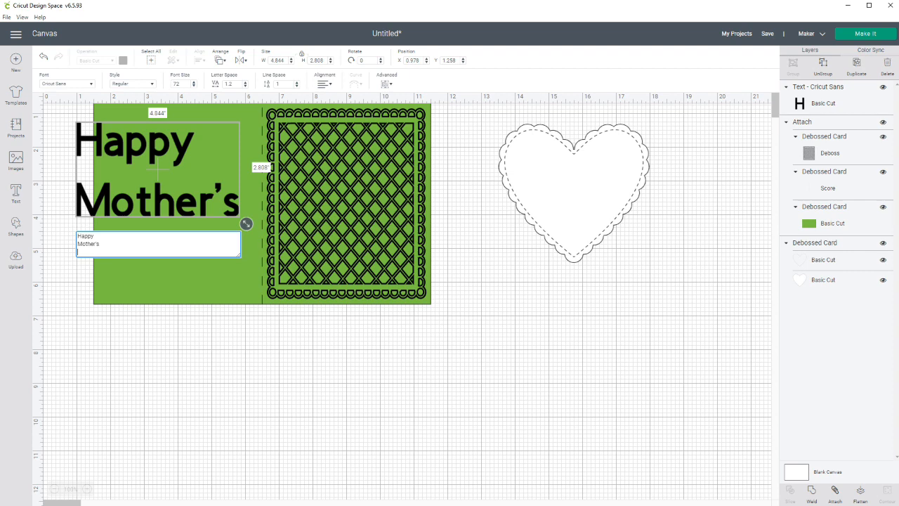
type("Day")
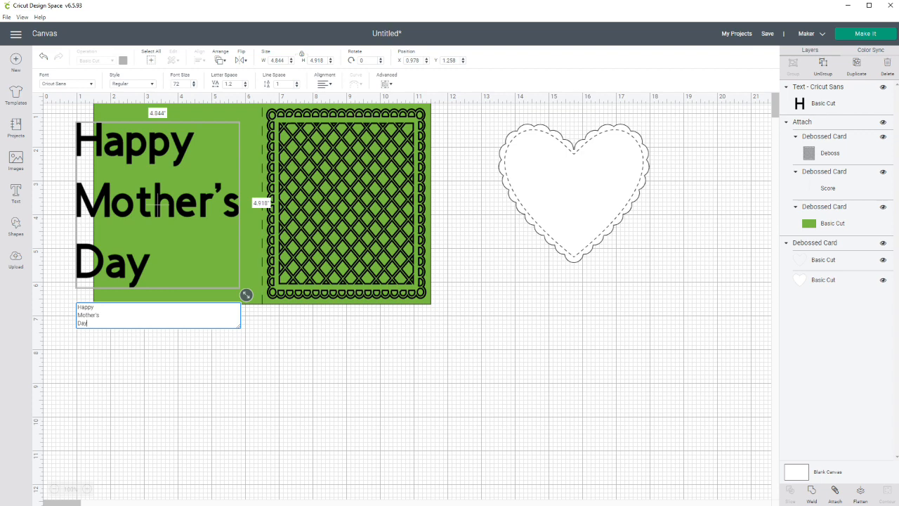
Center-align the greeting's lines and move the text off the card to about X 13.6, Y 4.6.
left_click(324, 84)
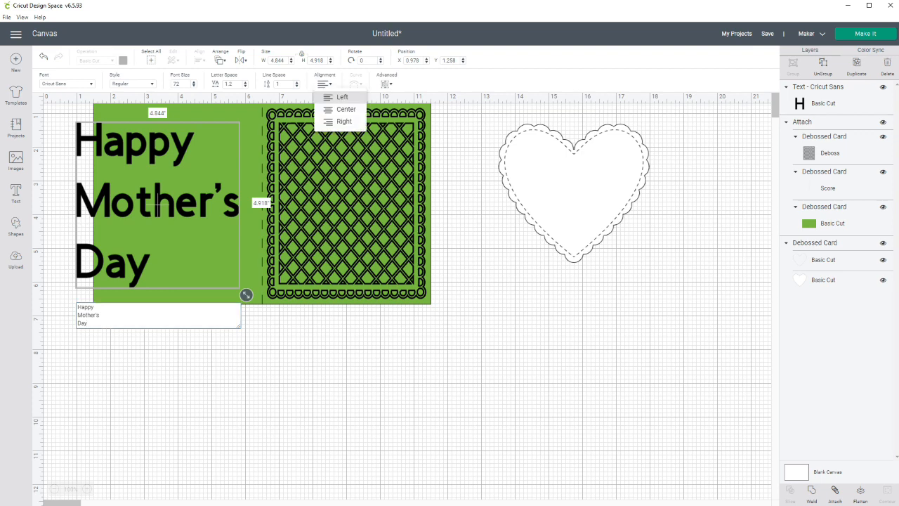
left_click(345, 109)
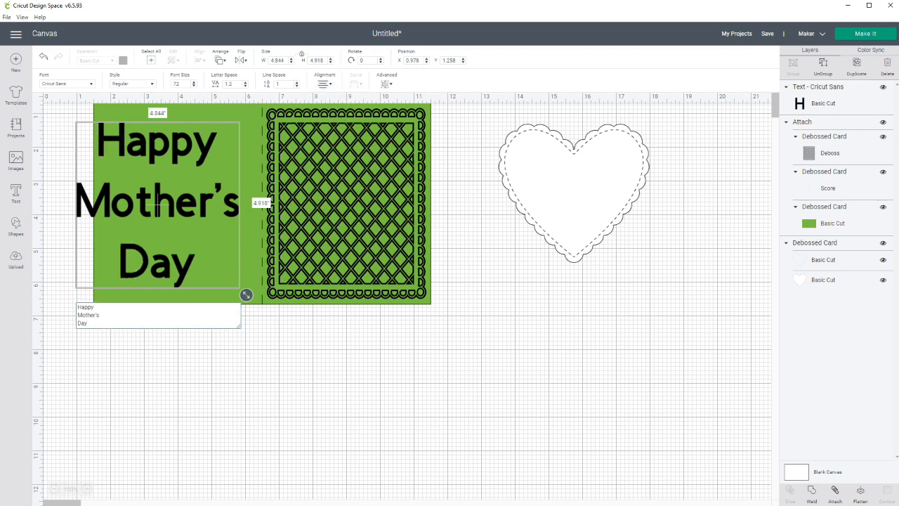
left_click_drag(160, 205, 586, 317)
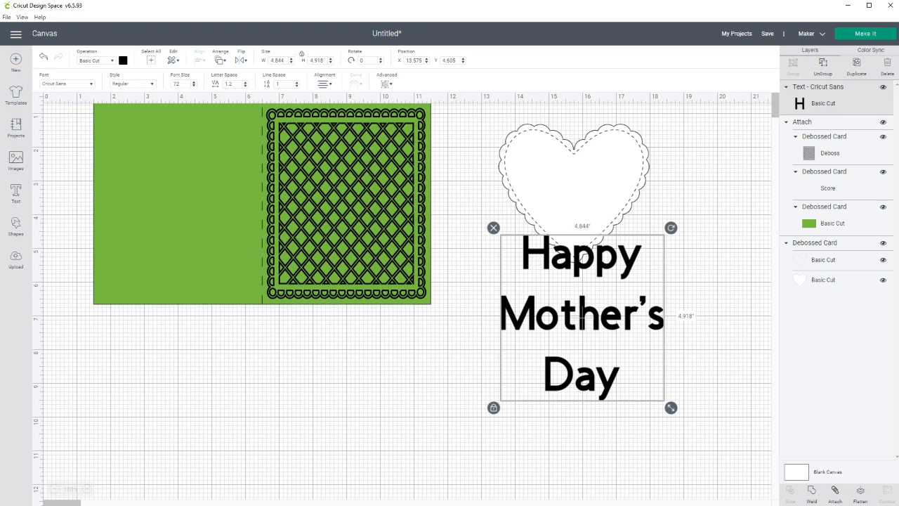
Filter the fonts to writing styles, browse them, and set the greeting's font to Alyssa Stencil Script.
left_click(68, 84)
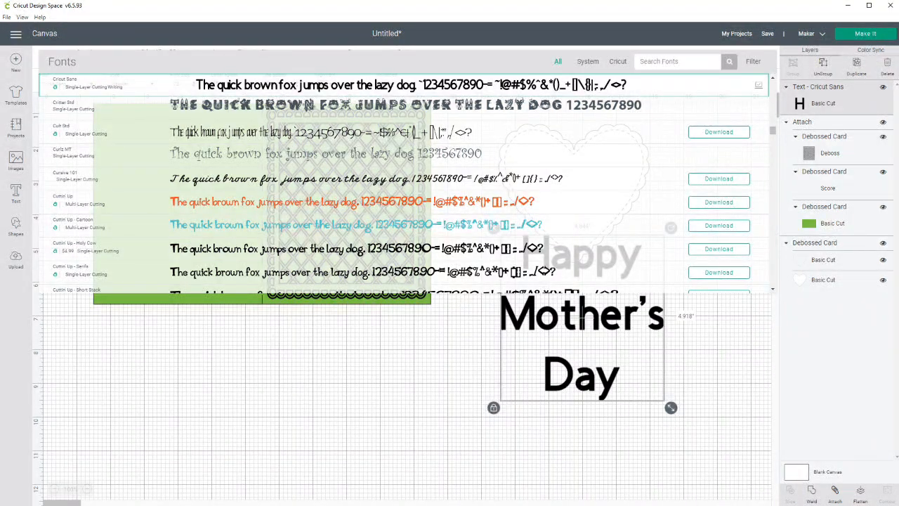
left_click(753, 62)
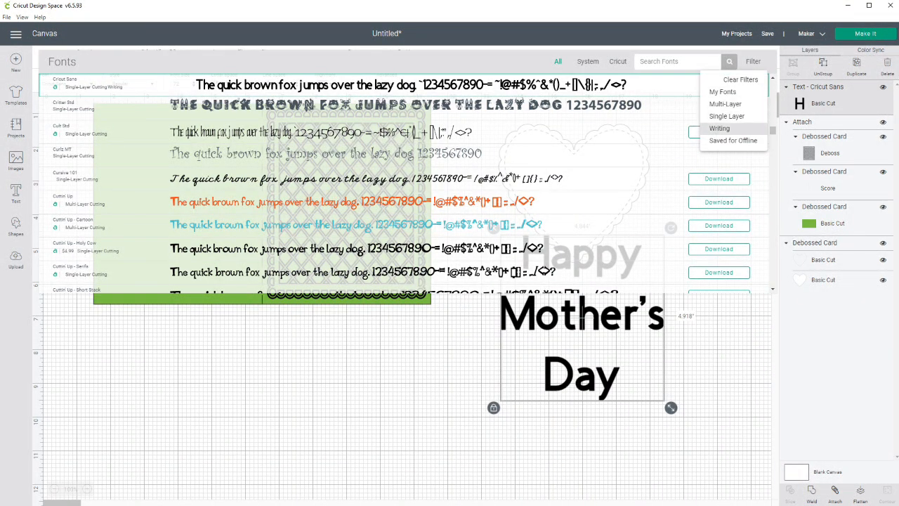
left_click(719, 128)
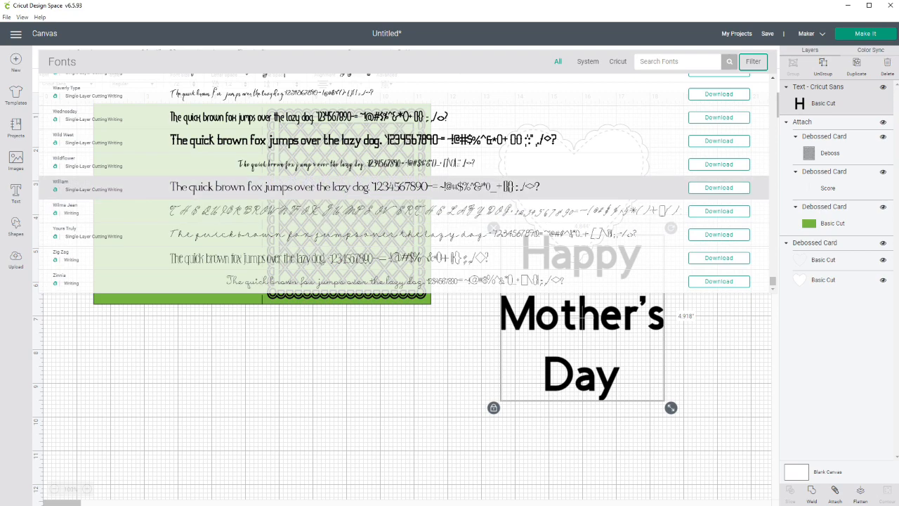
scroll(404, 190, "up", 5)
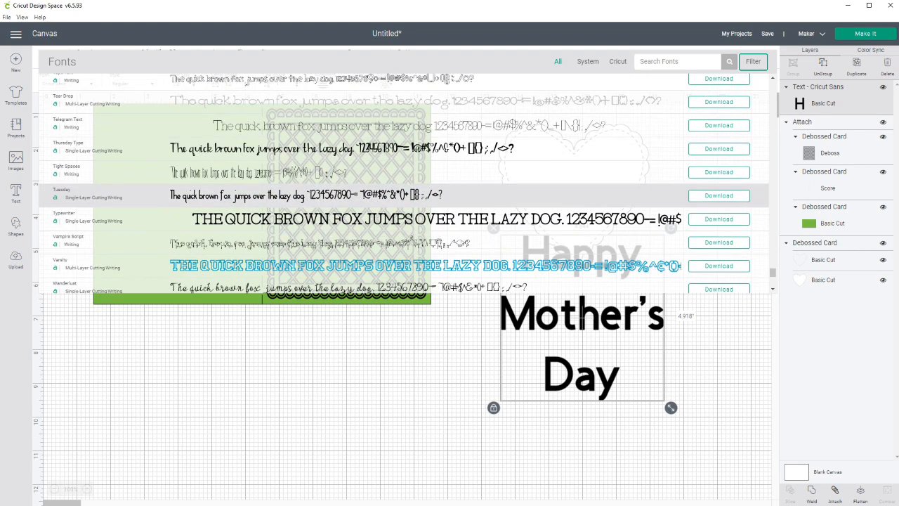
scroll(404, 186, "up", 4)
scroll(404, 190, "up", 2)
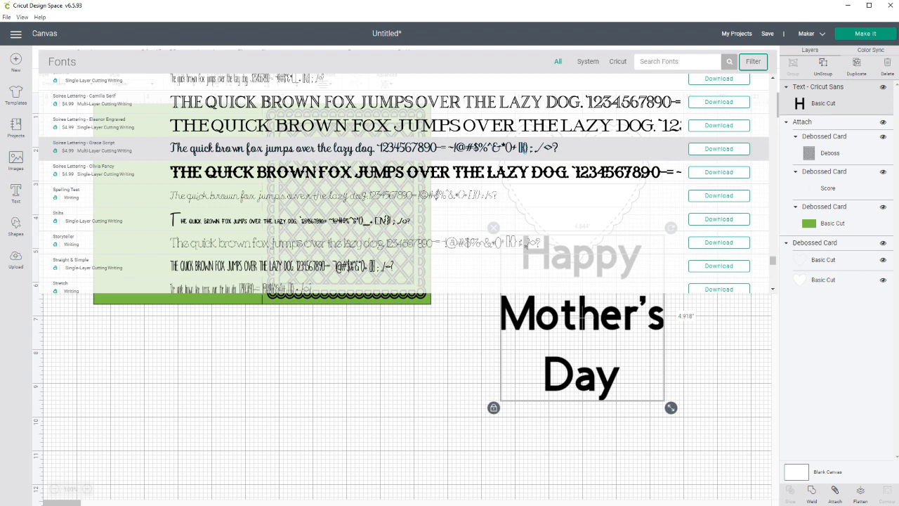
scroll(421, 148, "up", 10)
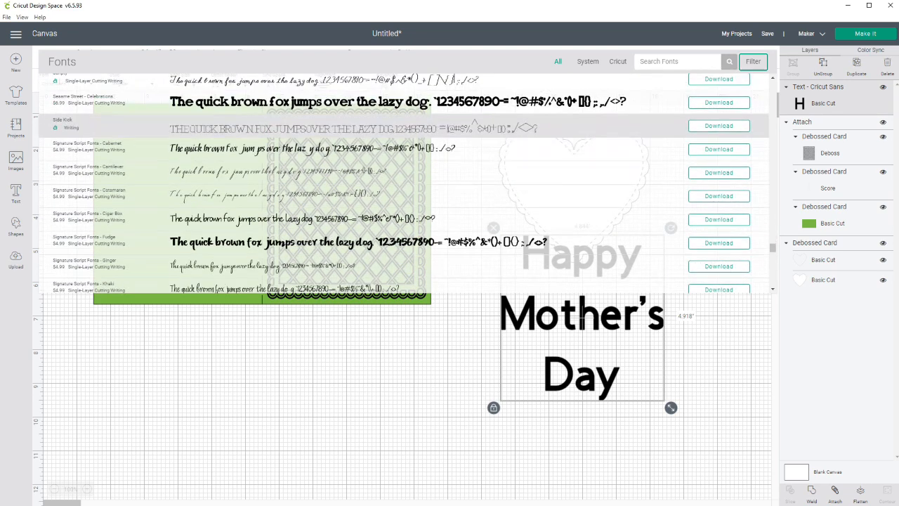
scroll(421, 161, "up", 10)
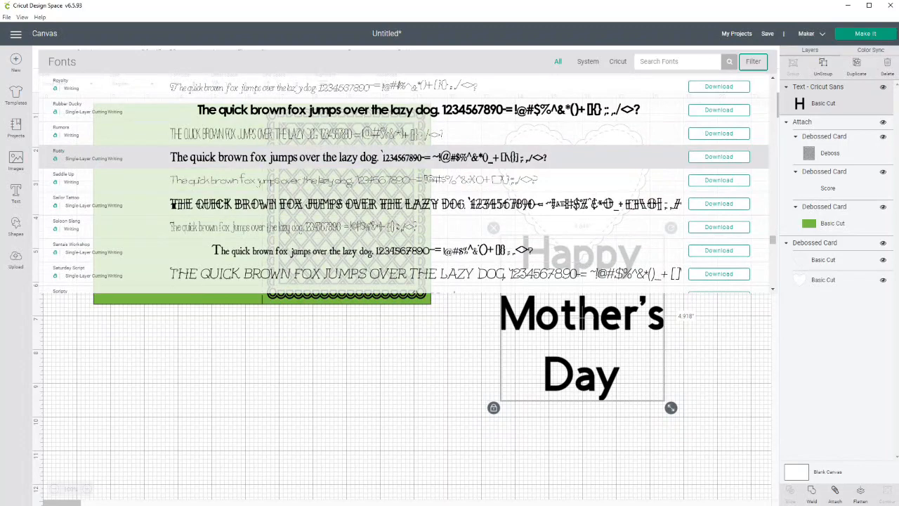
scroll(422, 165, "up", 5)
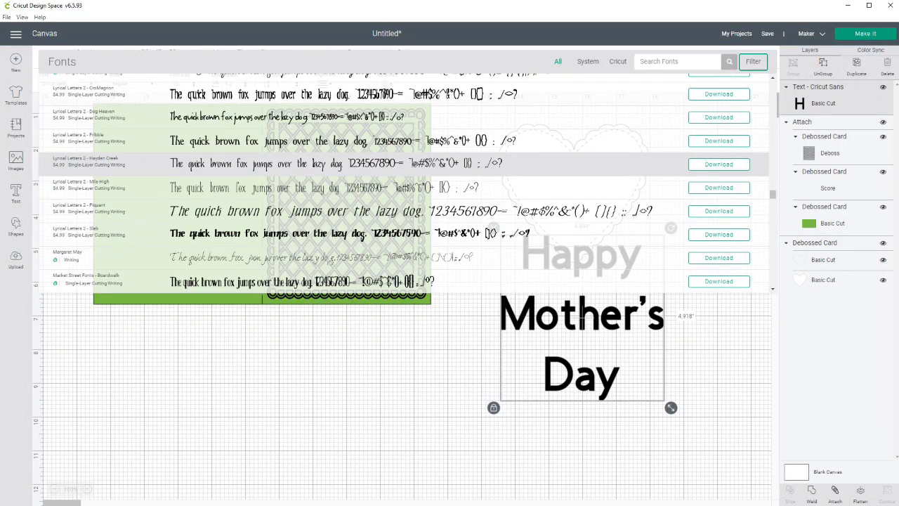
scroll(421, 164, "up", 10)
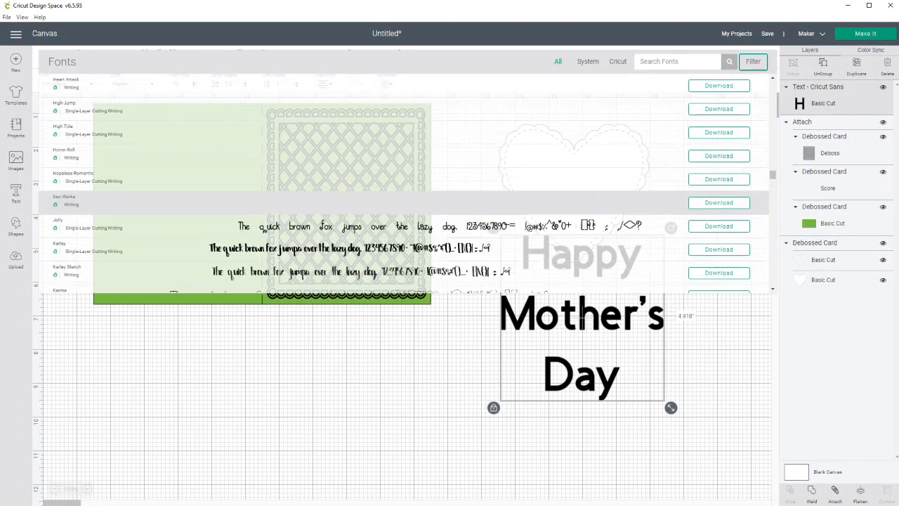
scroll(421, 163, "up", 5)
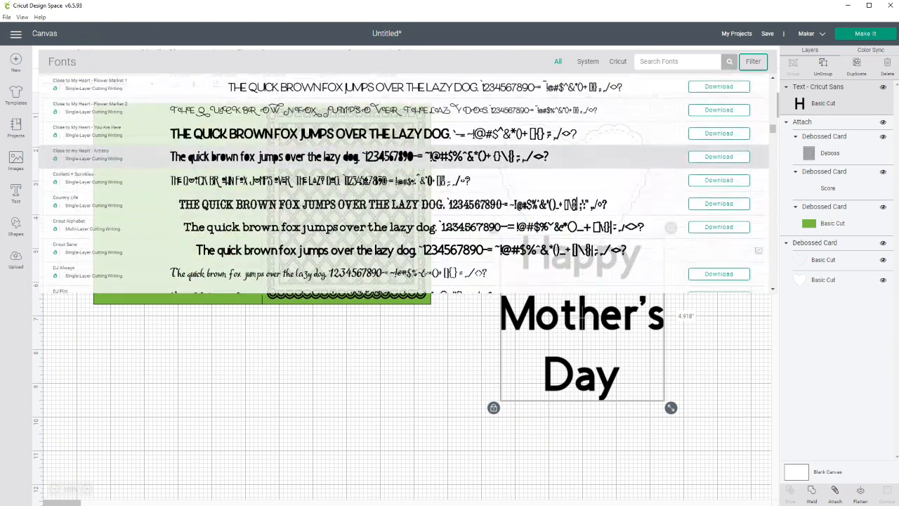
scroll(422, 165, "up", 5)
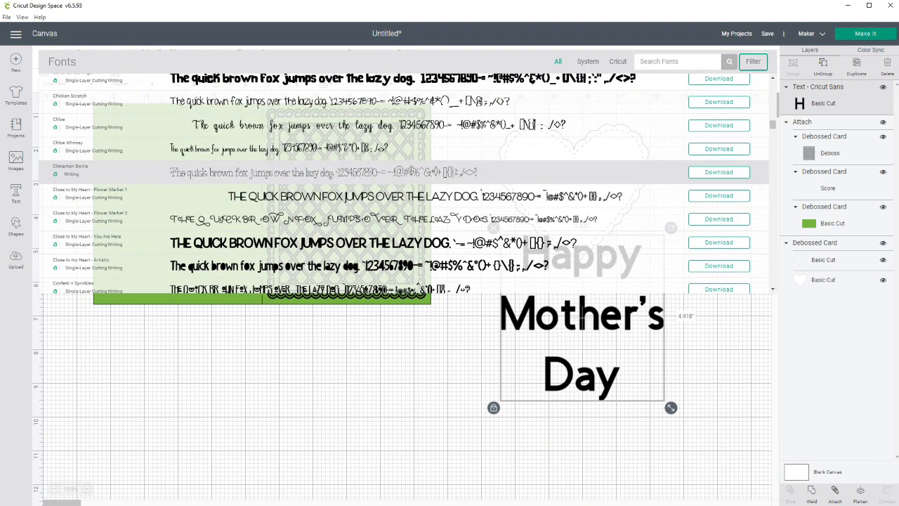
scroll(421, 165, "up", 10)
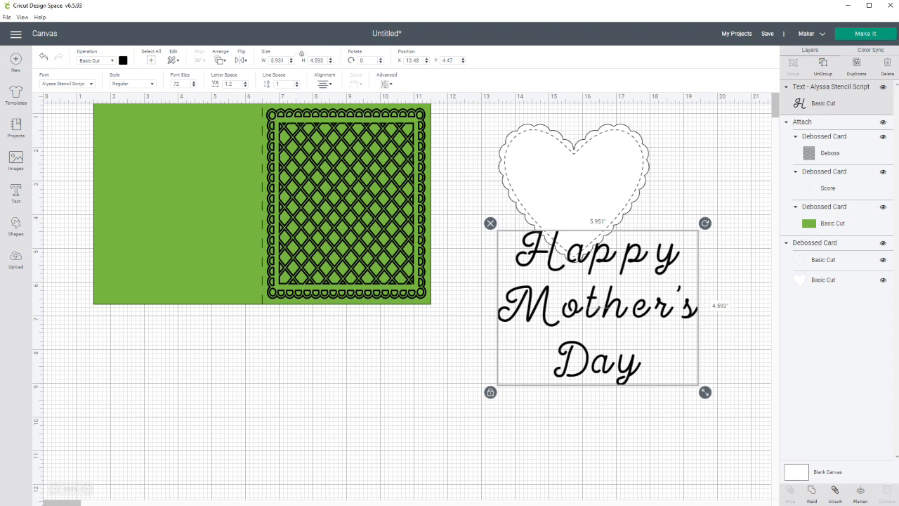
Tighten the greeting's letter spacing to -0.9 so the script letters connect, and deselect the text.
left_click(233, 84)
key("Down")
key("Down")
key("Down")
key("Down")
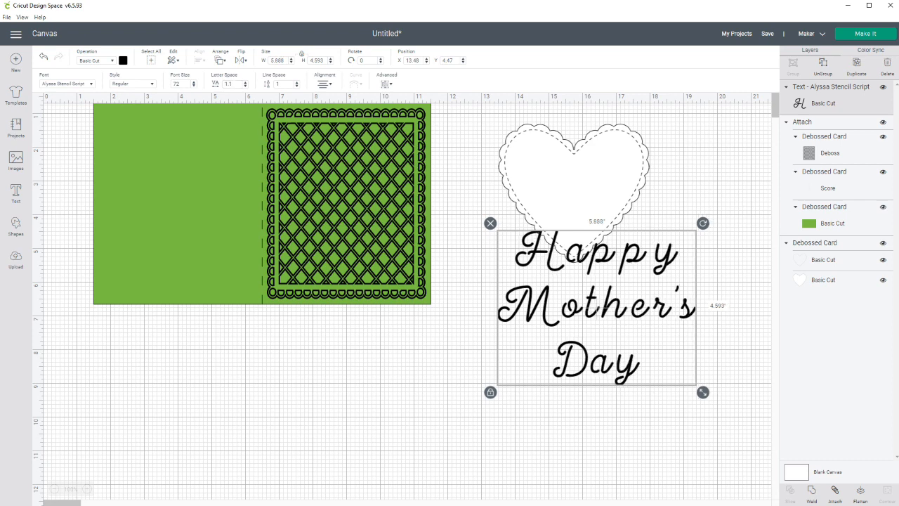
key("Down")
key("Down")
key("Down")
key("Down")
key("Down")
key("Down")
key("Down")
key("Down")
key("Down")
key("Down")
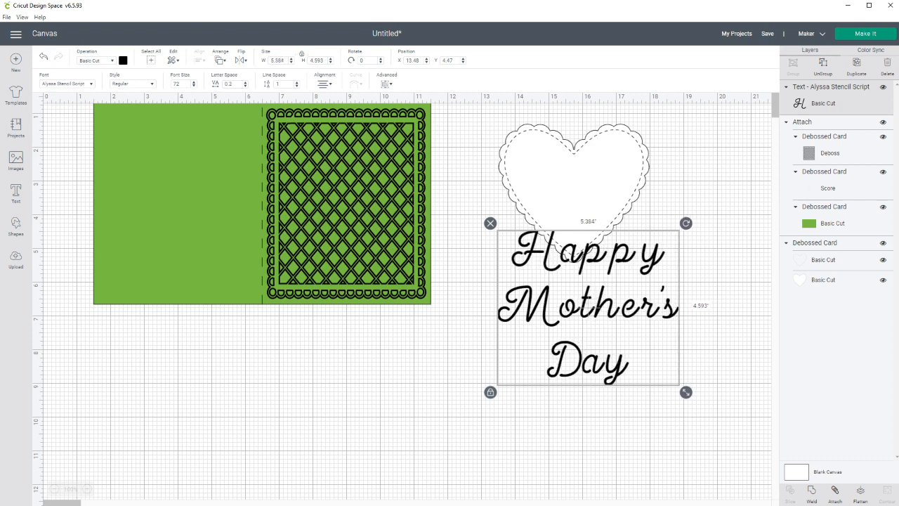
key("Down")
key("Down")
key("Down")
key("Down")
key("Down")
key("Down")
key("Down")
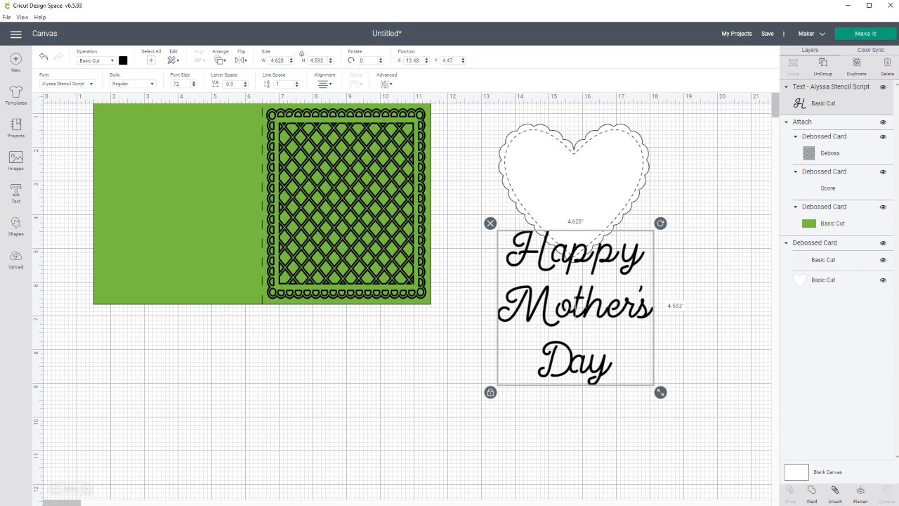
left_click(698, 416)
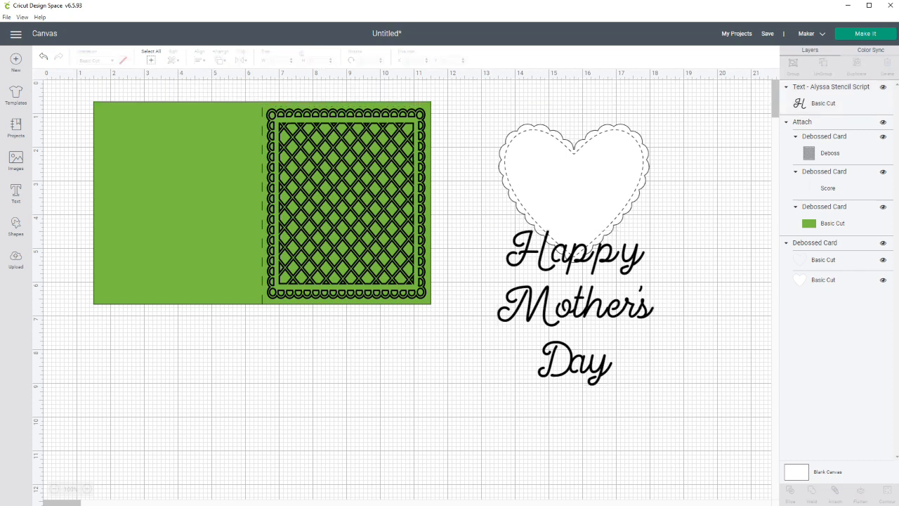
Shrink the greeting to about 2.52 by 2.5 inches and place it inside the scalloped heart at about X 14.56, Y 2.14.
left_click(576, 310)
left_click_drag(660, 392, 590, 321)
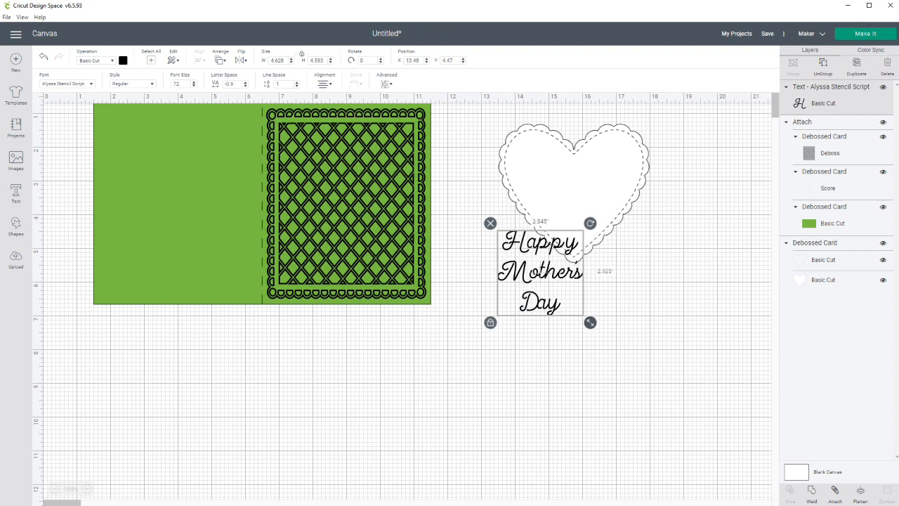
left_click_drag(541, 281, 576, 192)
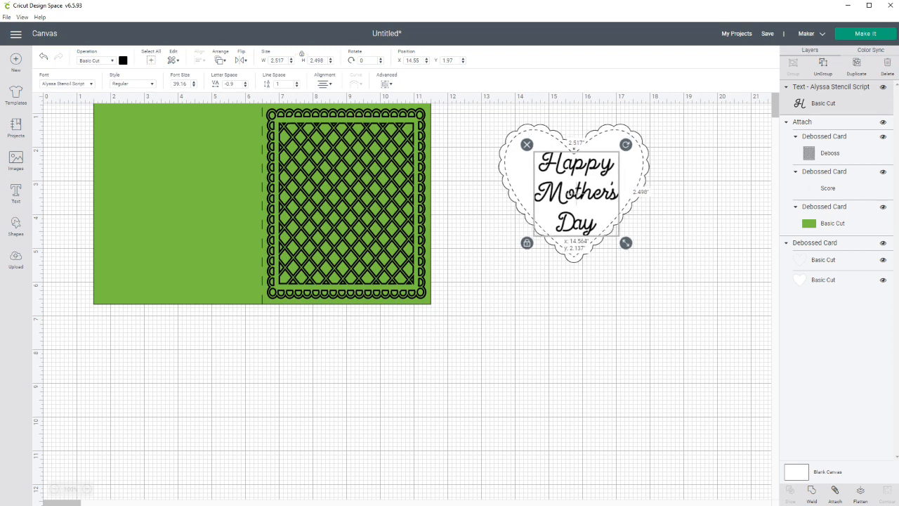
left_click_drag(577, 192, 577, 192)
left_click(575, 320)
Center the greeting horizontally on the scalloped heart and deselect both.
left_click_drag(486, 93, 604, 226)
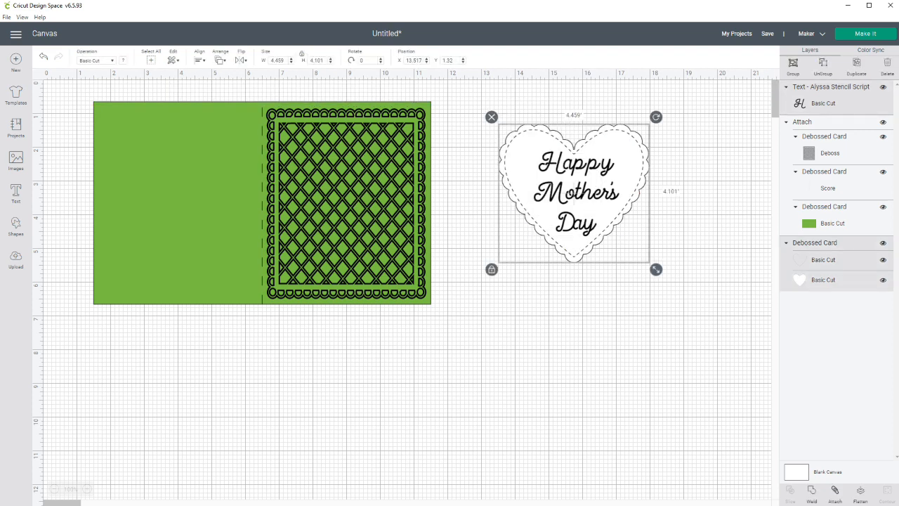
left_click(200, 60)
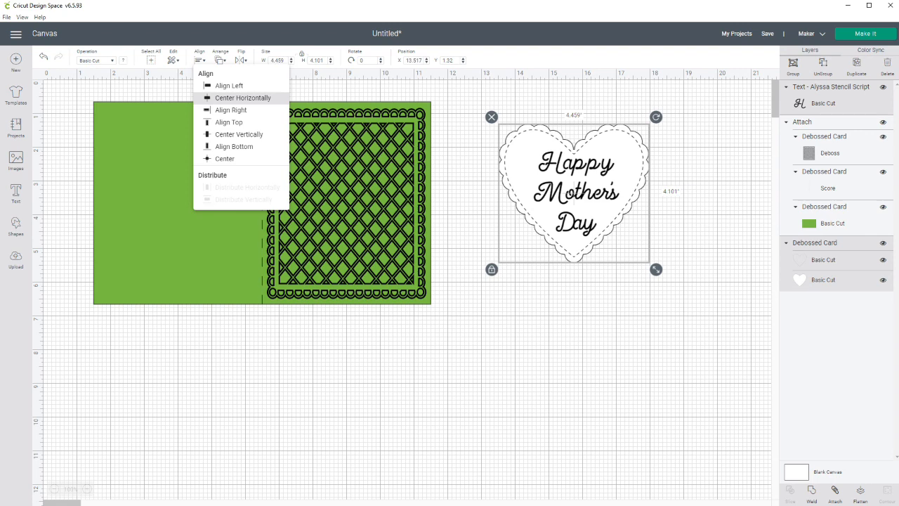
left_click(243, 97)
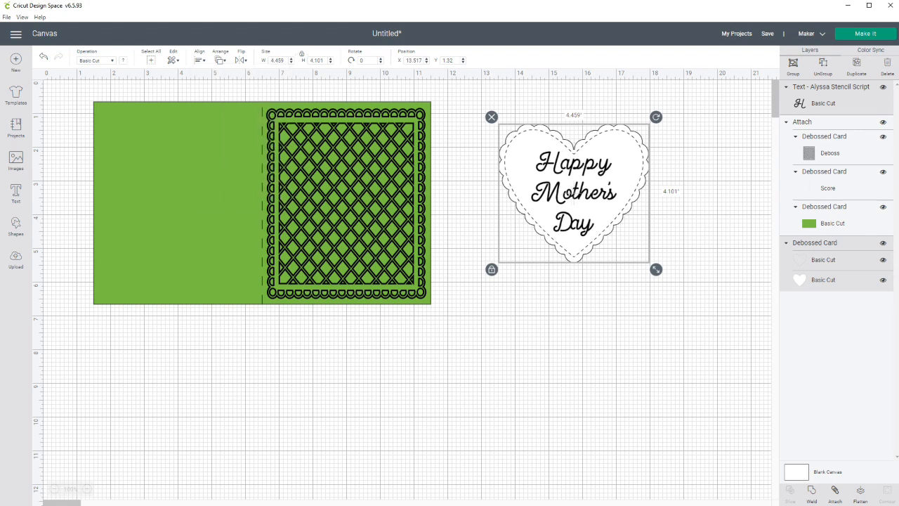
key("Escape")
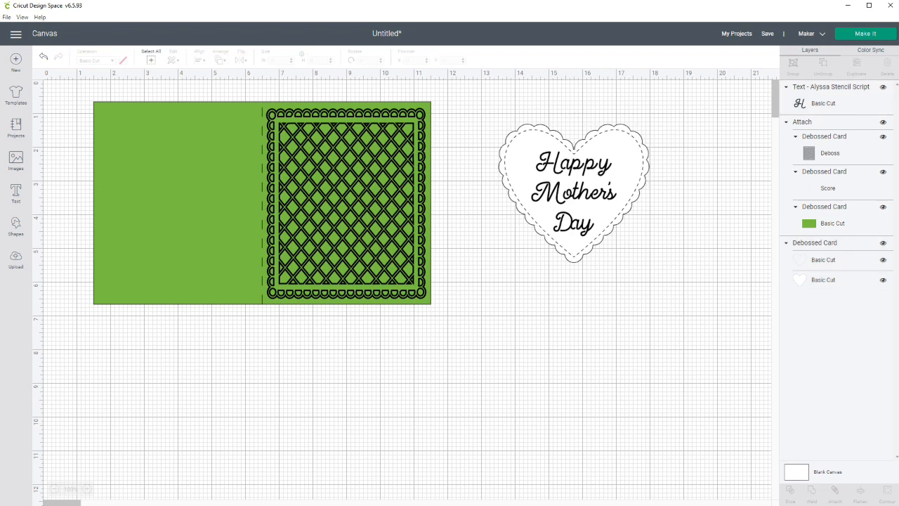
Change the greeting's operation from cutting to Pen with the Fine Point (0.4mm) Raspberry color, and deselect the text.
left_click(573, 194)
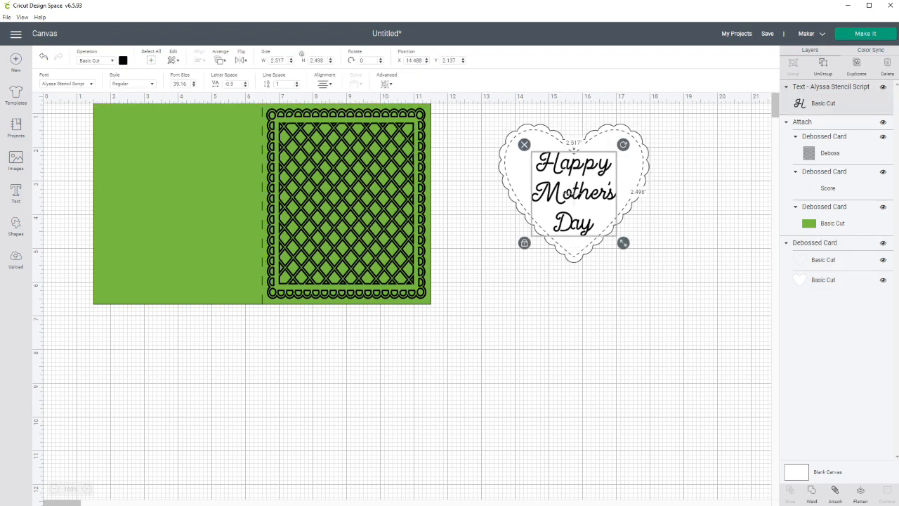
left_click(97, 61)
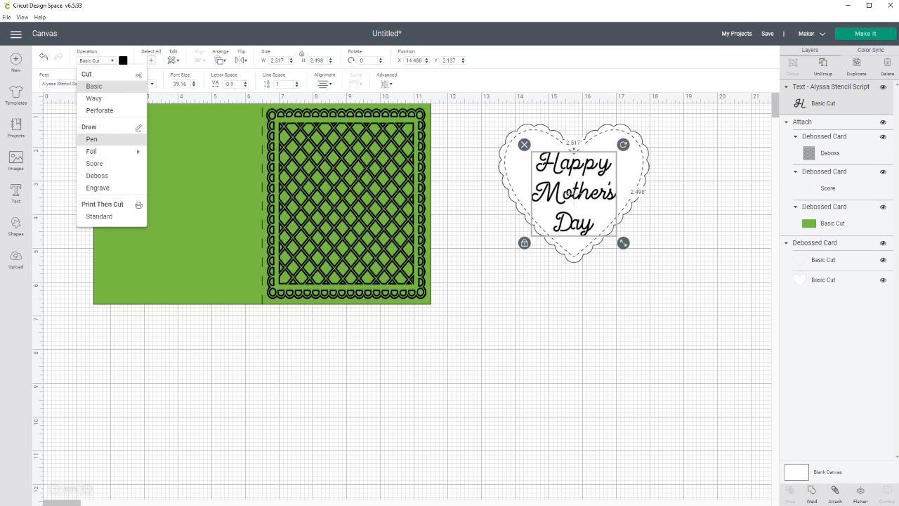
left_click(92, 139)
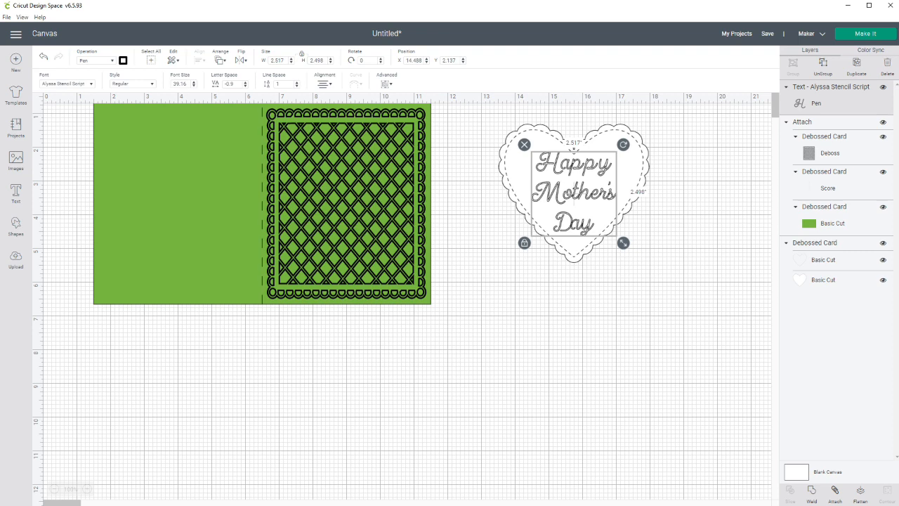
left_click(123, 60)
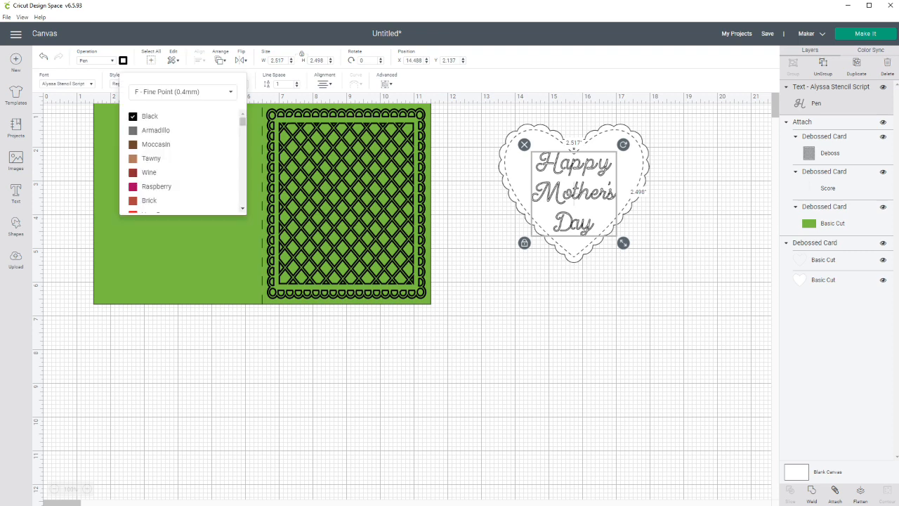
left_click(156, 186)
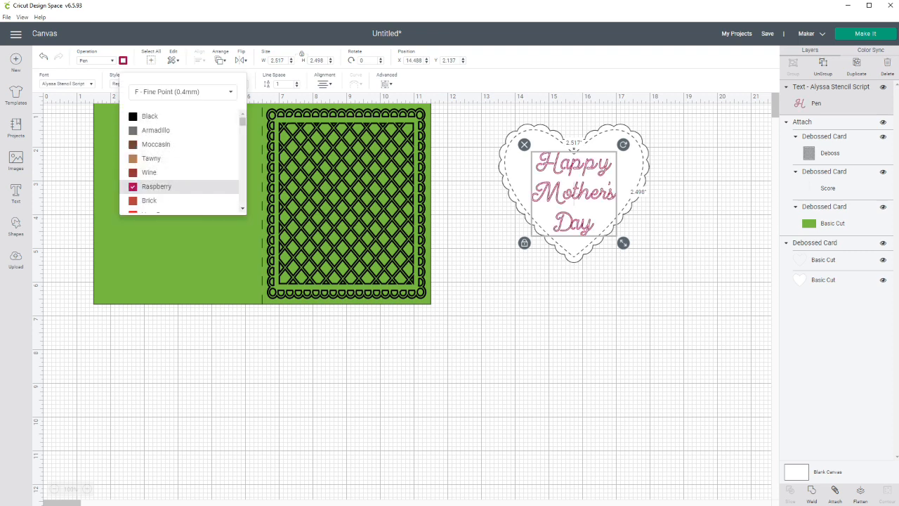
key("Escape")
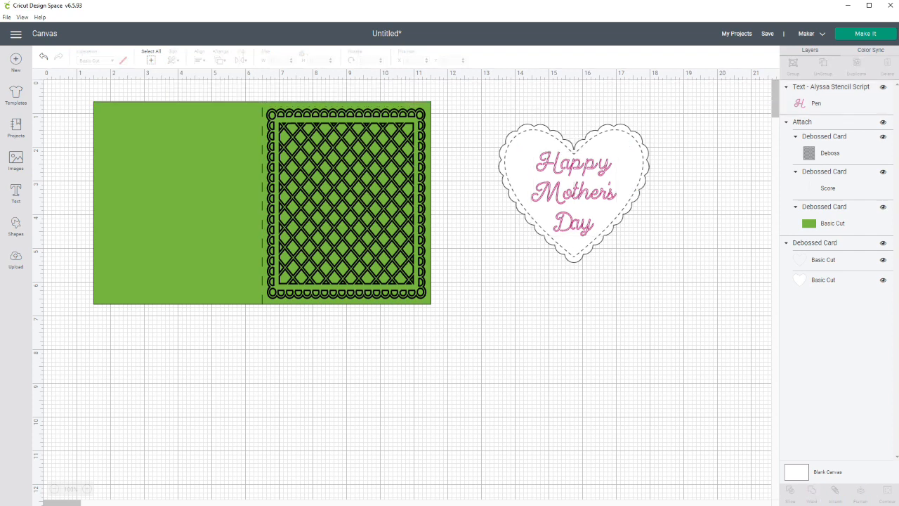
Attach the greeting to both heart layers, and place the attached heart over the debossed lattice on the card front.
left_click_drag(491, 102, 668, 288)
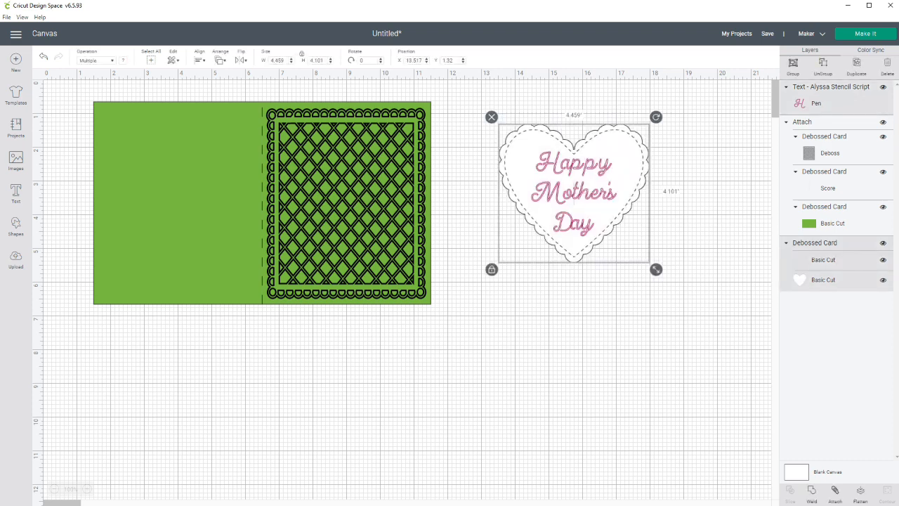
left_click(835, 494)
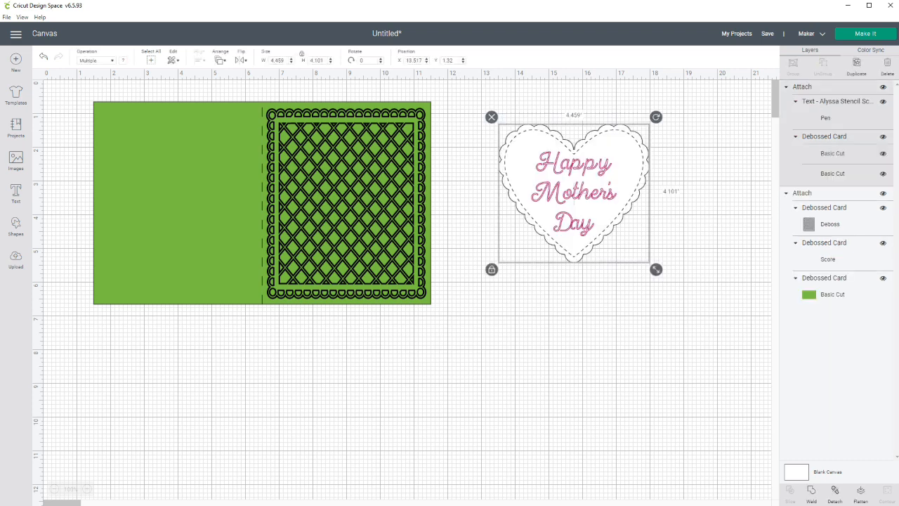
left_click_drag(573, 190, 346, 200)
left_click(527, 225)
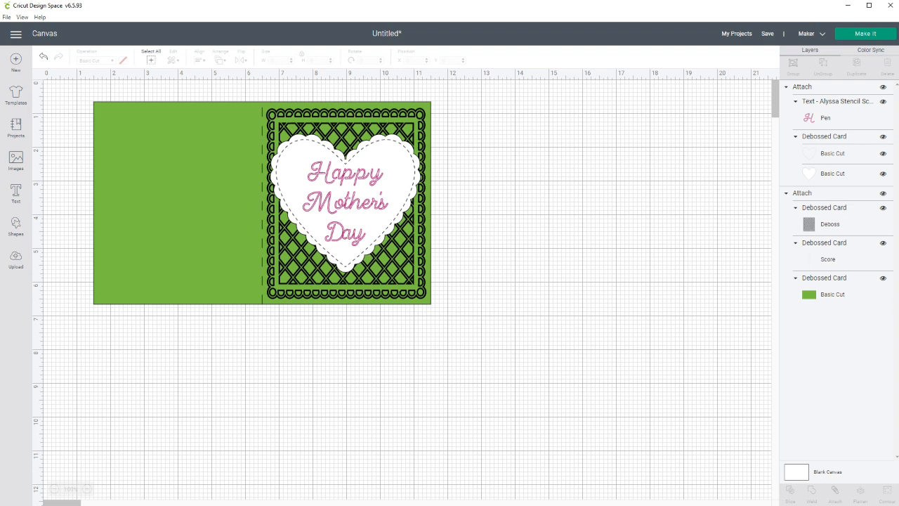
Save the project as "Mothers Day Card 2021".
left_click(767, 33)
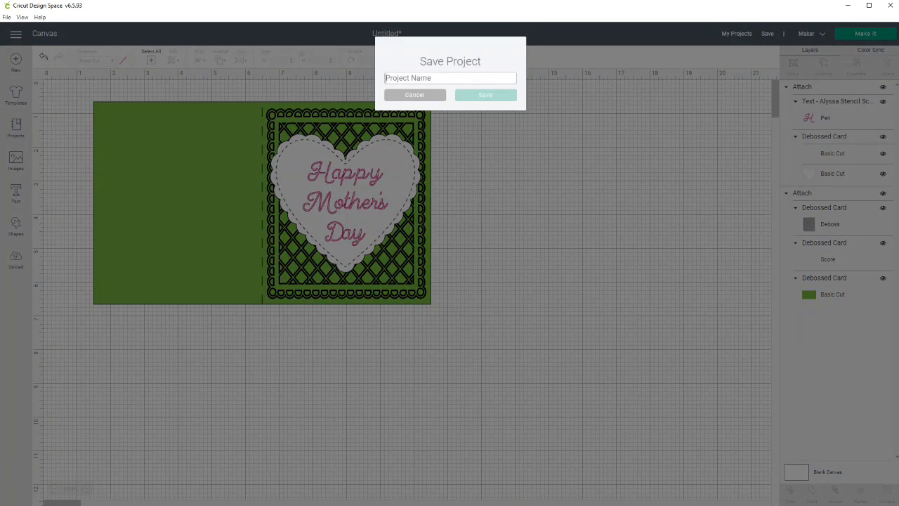
type("Mth")
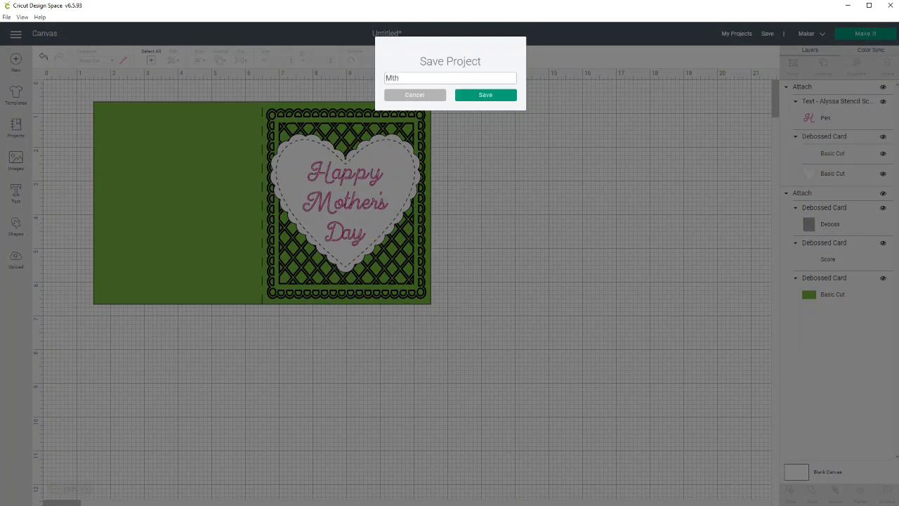
type("others Day Card 2021")
key("Return")
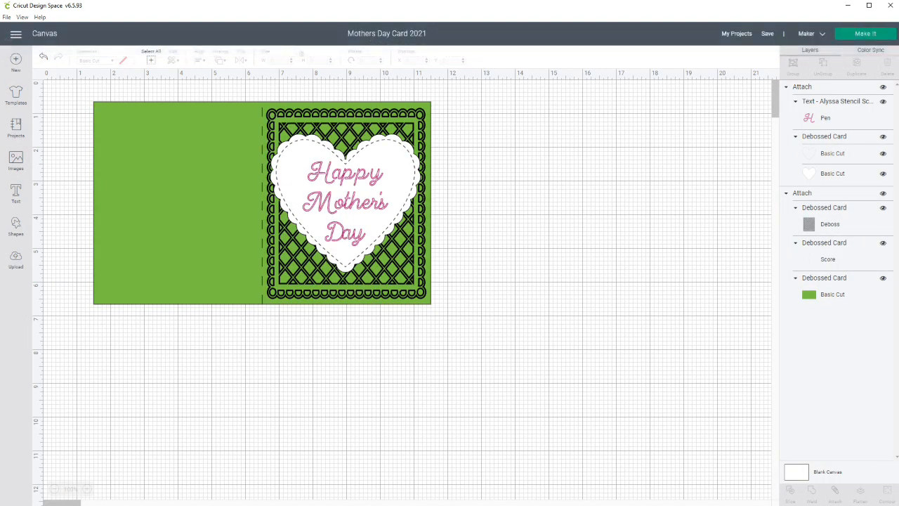
Prepare the project's mats, move the heart to the upper-right corner of the first mat, and check the card mat's layout.
left_click(865, 34)
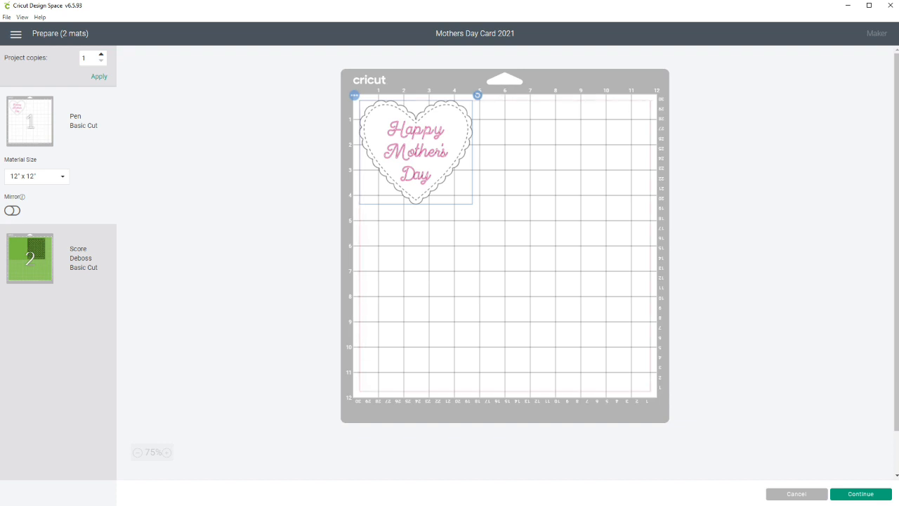
left_click_drag(416, 151, 594, 152)
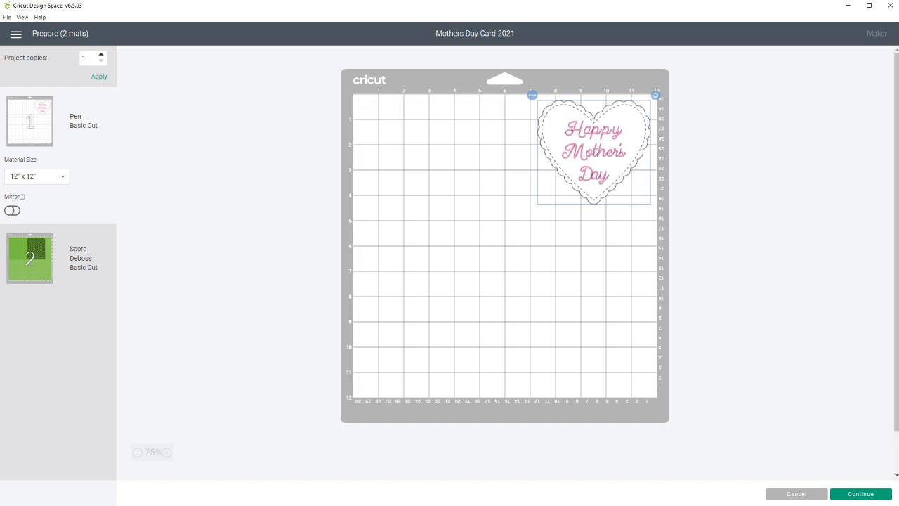
left_click(30, 259)
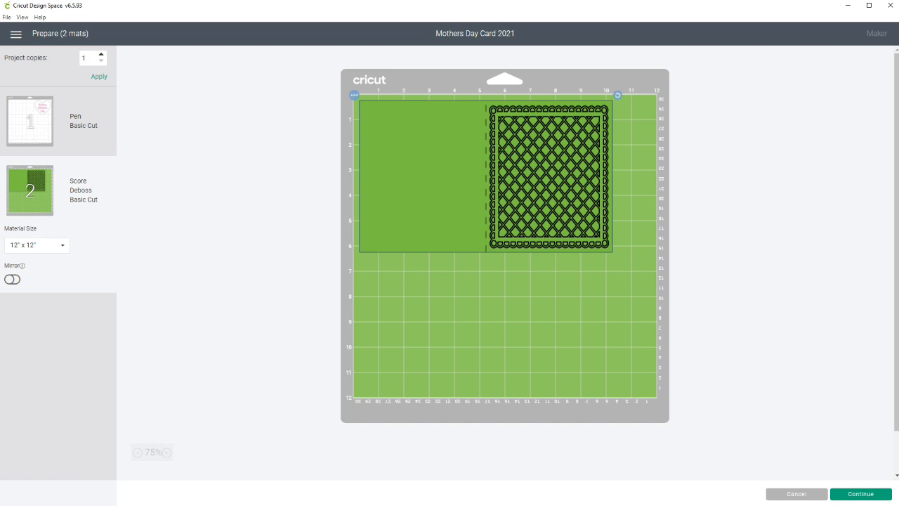
left_click(29, 121)
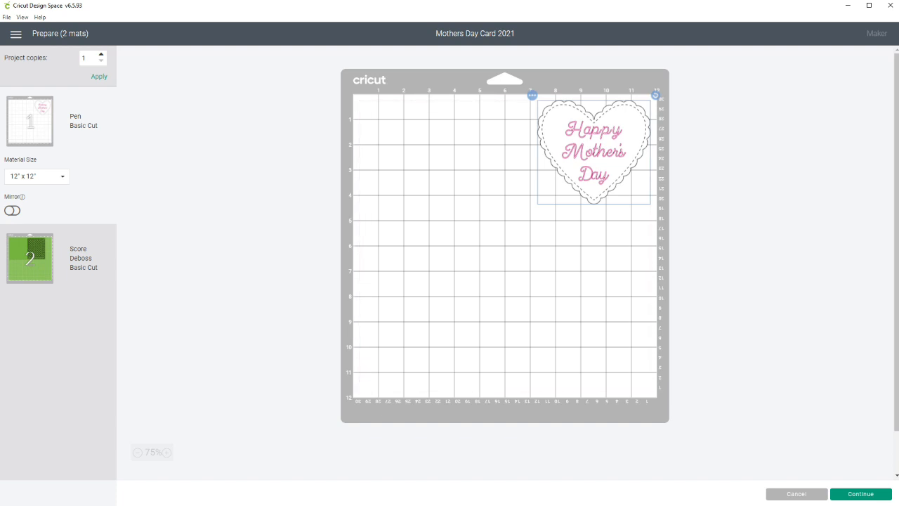
Continue to the make stage and set the heart mat's base material to Medium Cardstock – 80 lb (216 gsm).
left_click(861, 493)
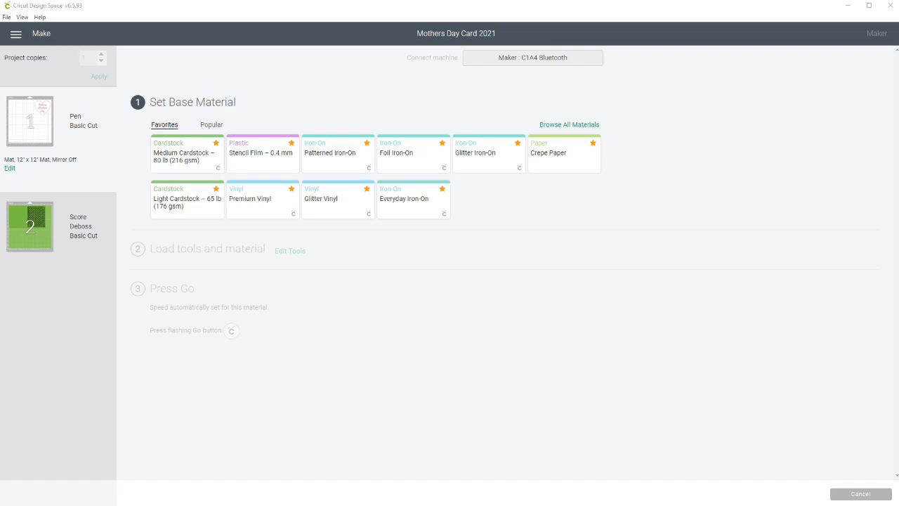
mouse_move(30, 121)
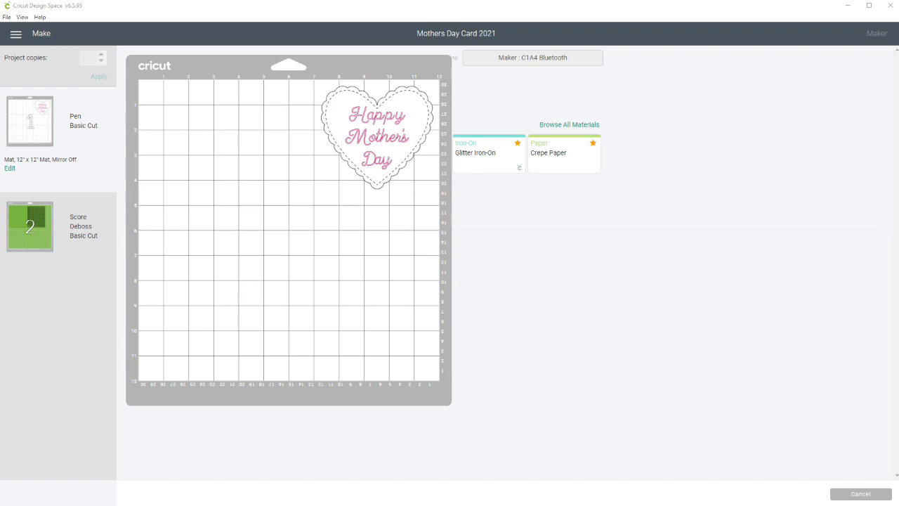
left_click(187, 153)
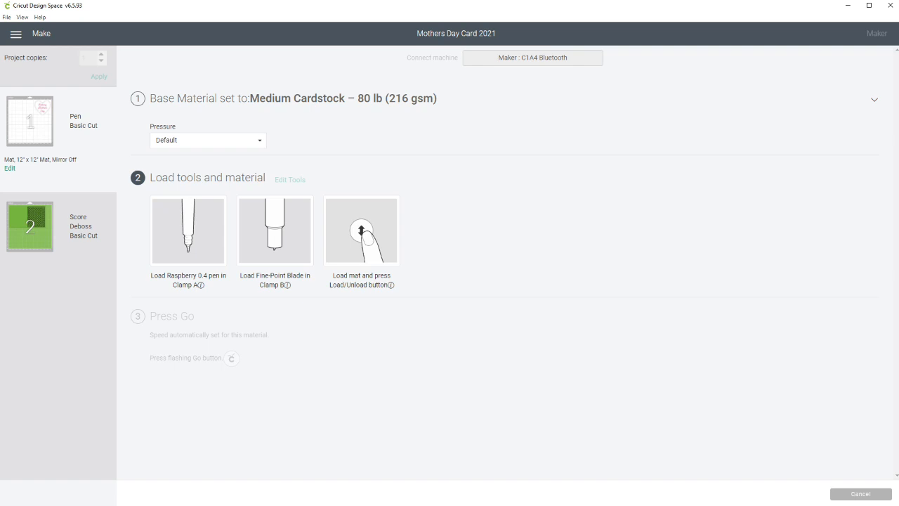
left_click(30, 228)
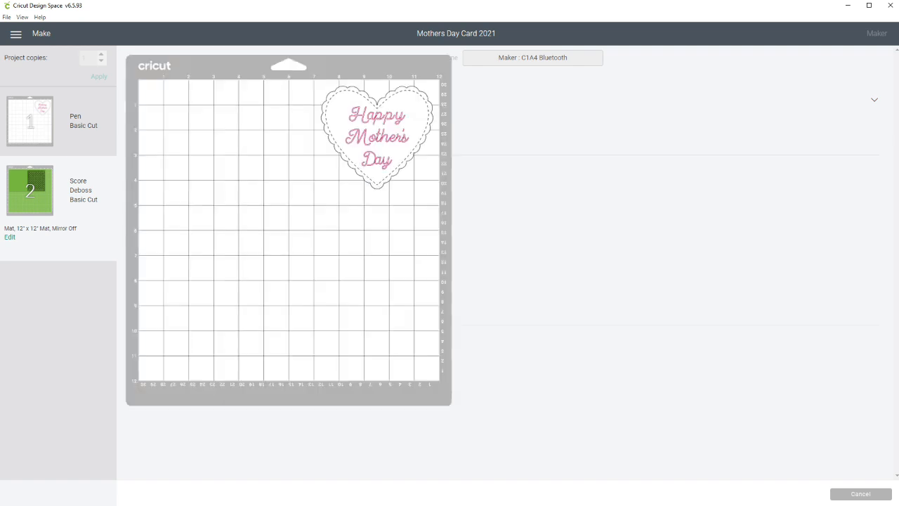
left_click(30, 122)
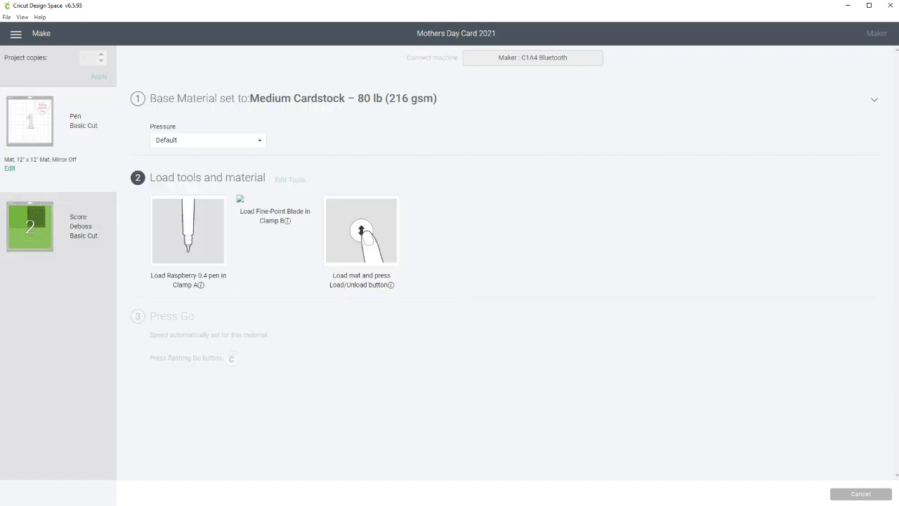